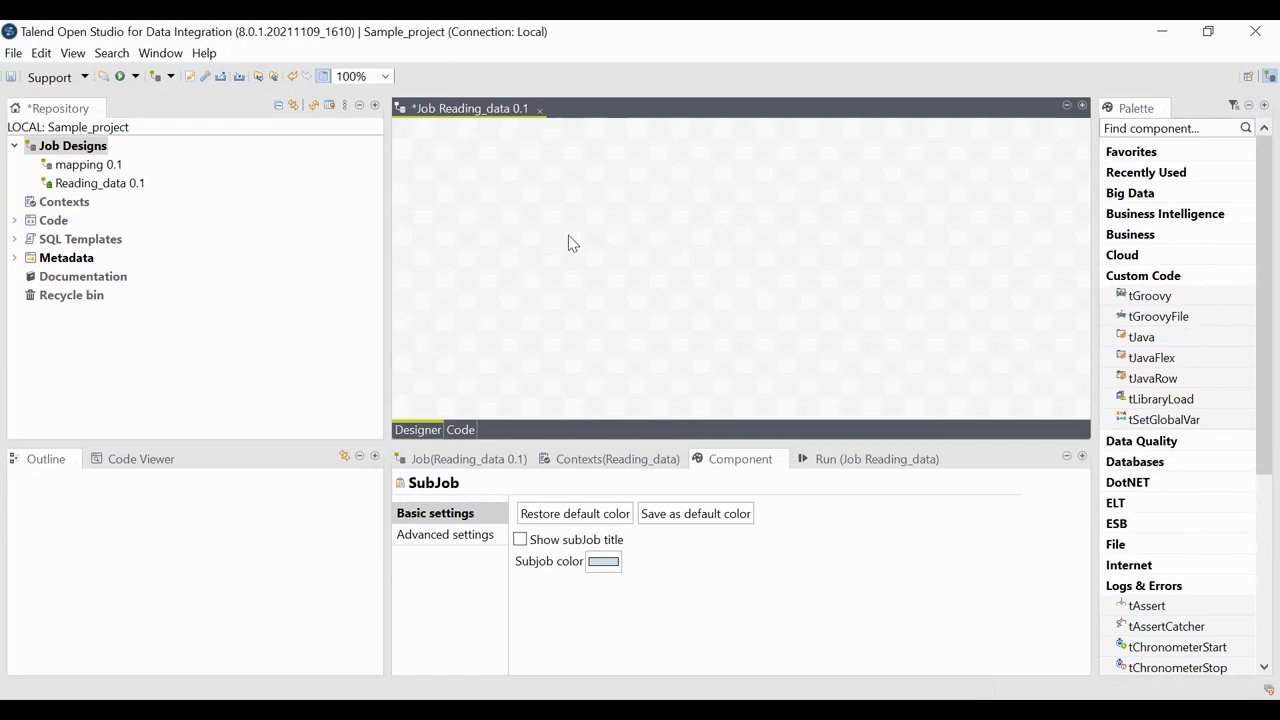
Step: Add a tFileInputDelimited component to the job canvas by searching for tfile
type("tfile")
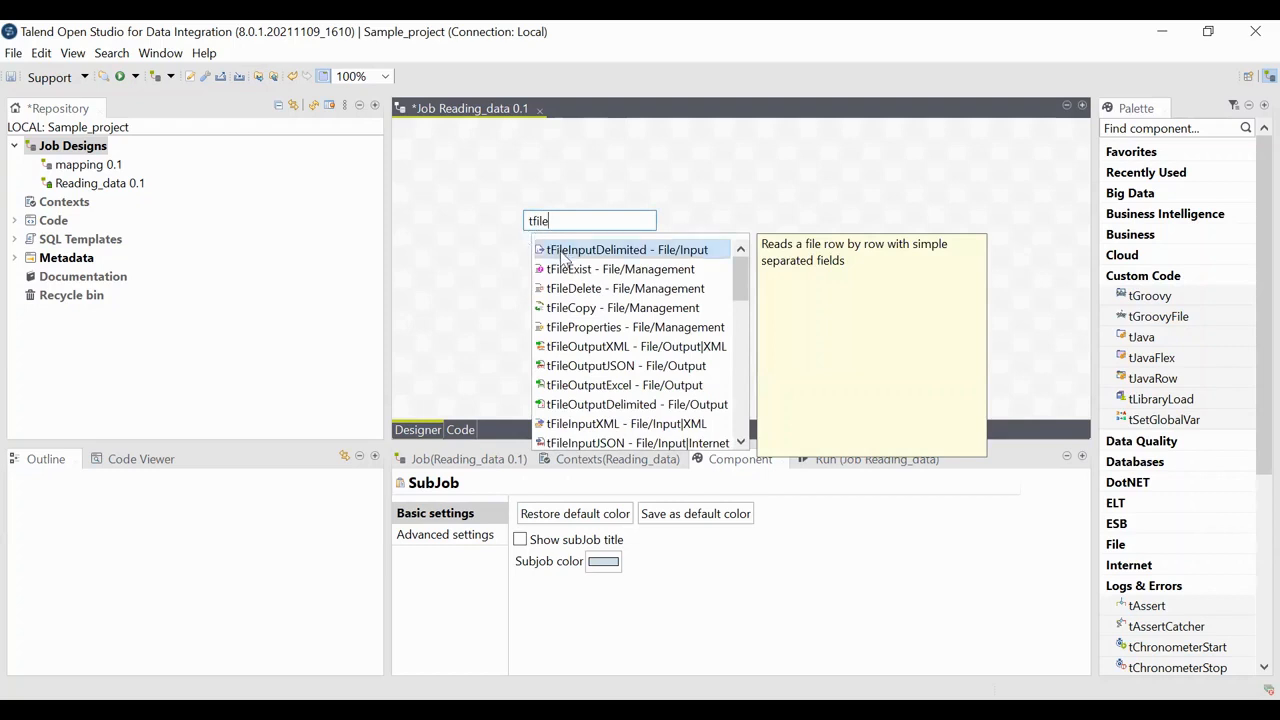
left_click(657, 250)
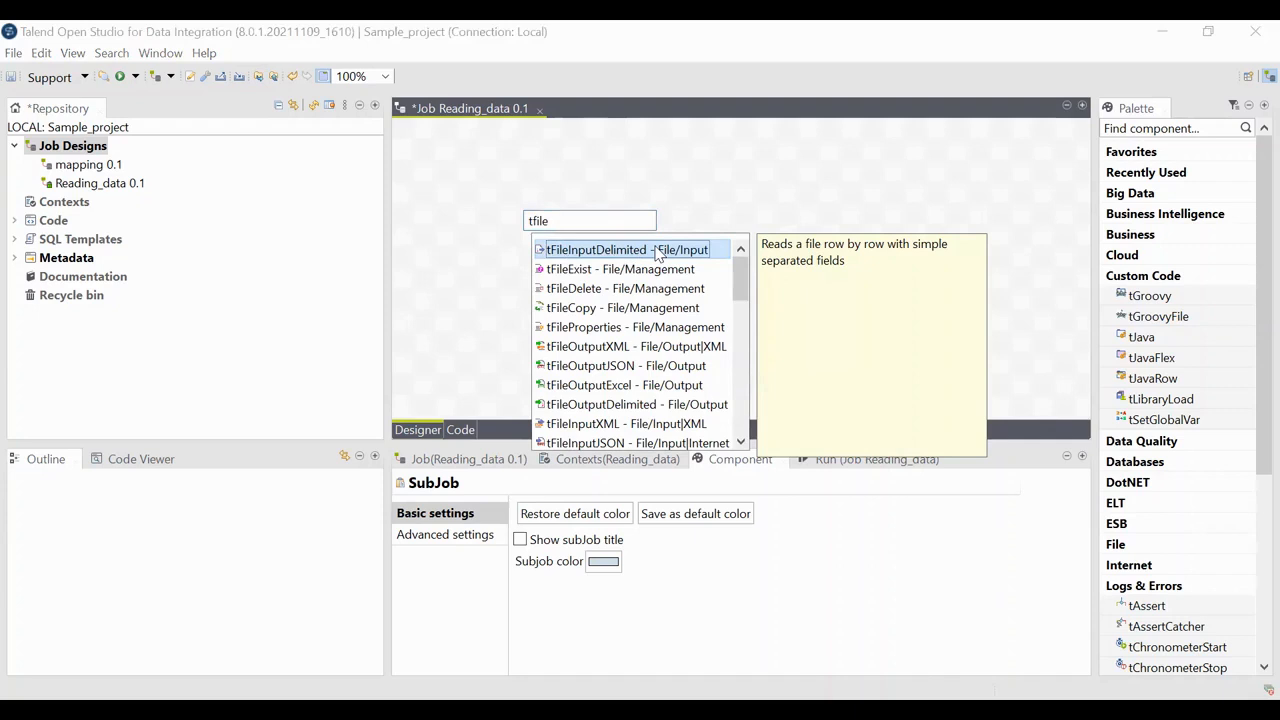
double_click(657, 250)
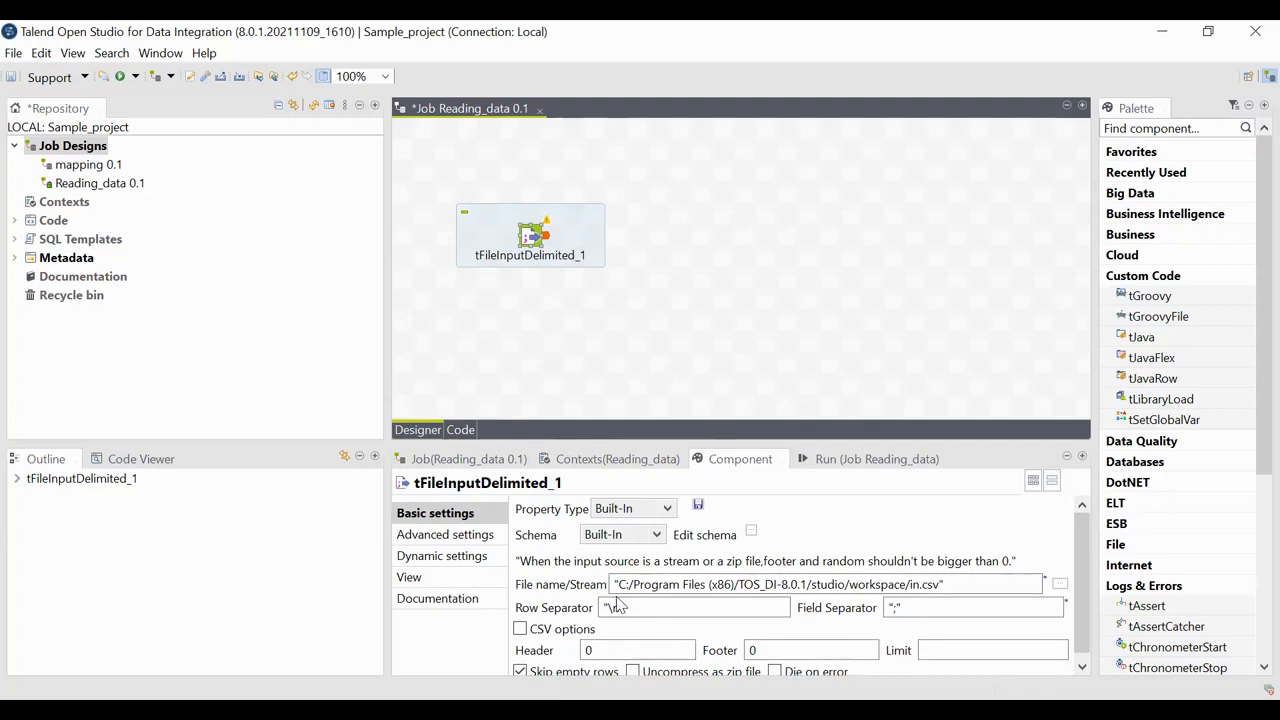
Step: Set the component's input file to MarioKartCharacters_DEV.csv from the working doc folder
left_click(1060, 584)
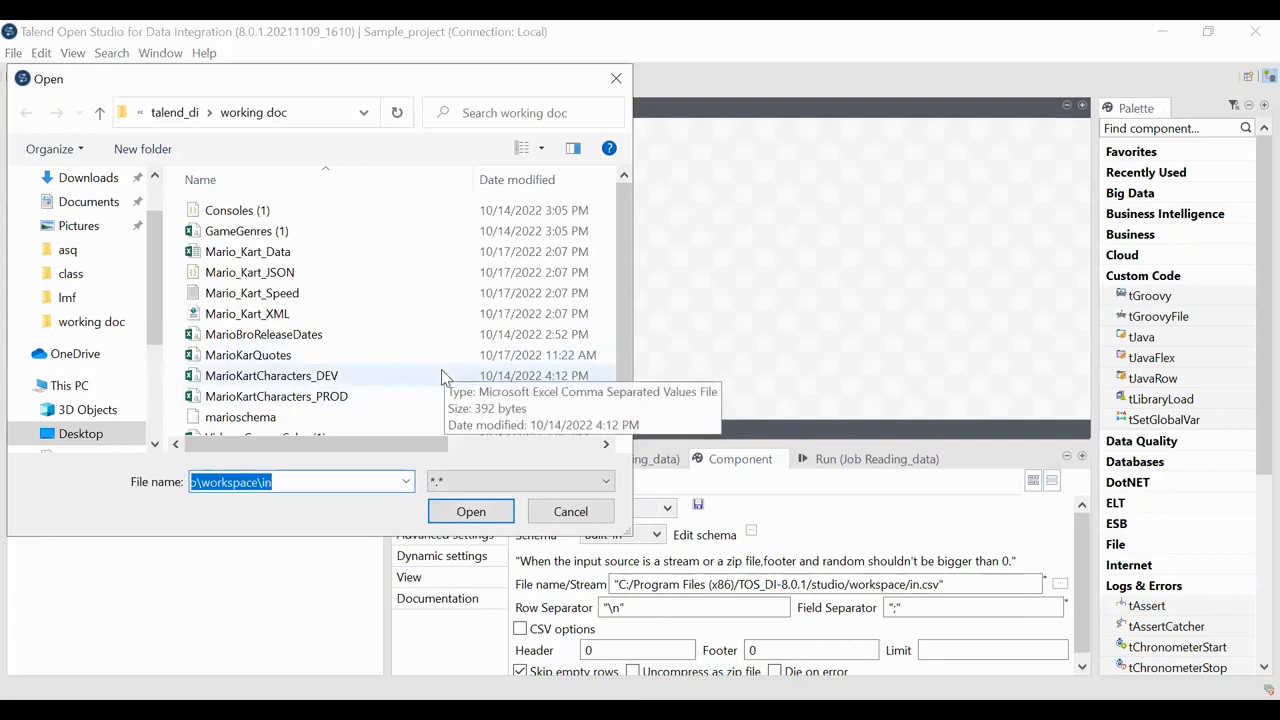
double_click(445, 378)
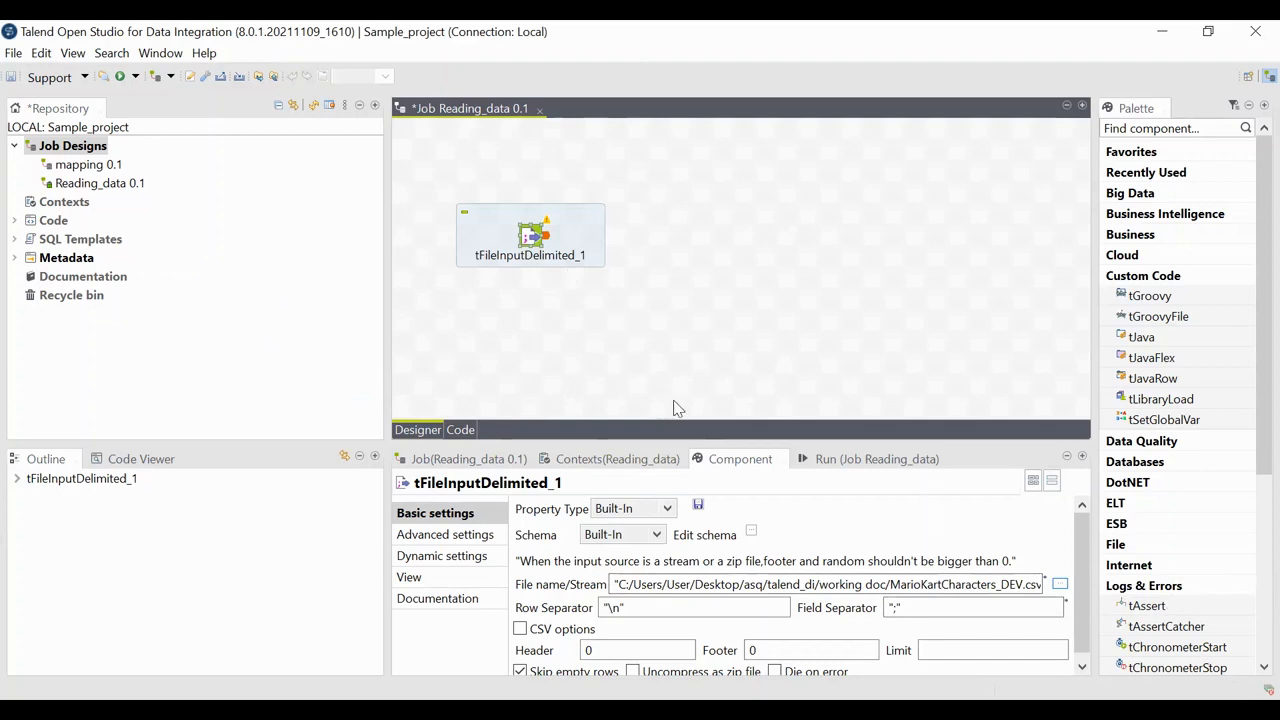
Step: Set the Header row count to 1
scroll(688, 618, "down", 1)
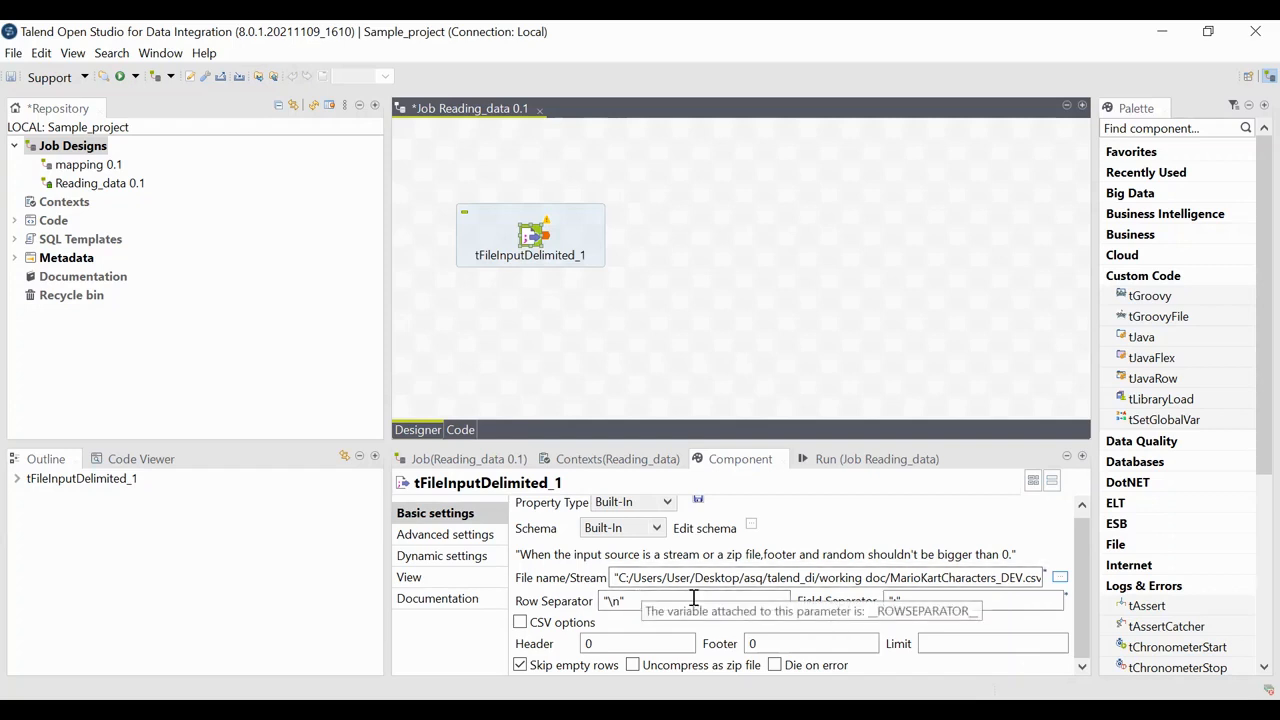
left_click(923, 601)
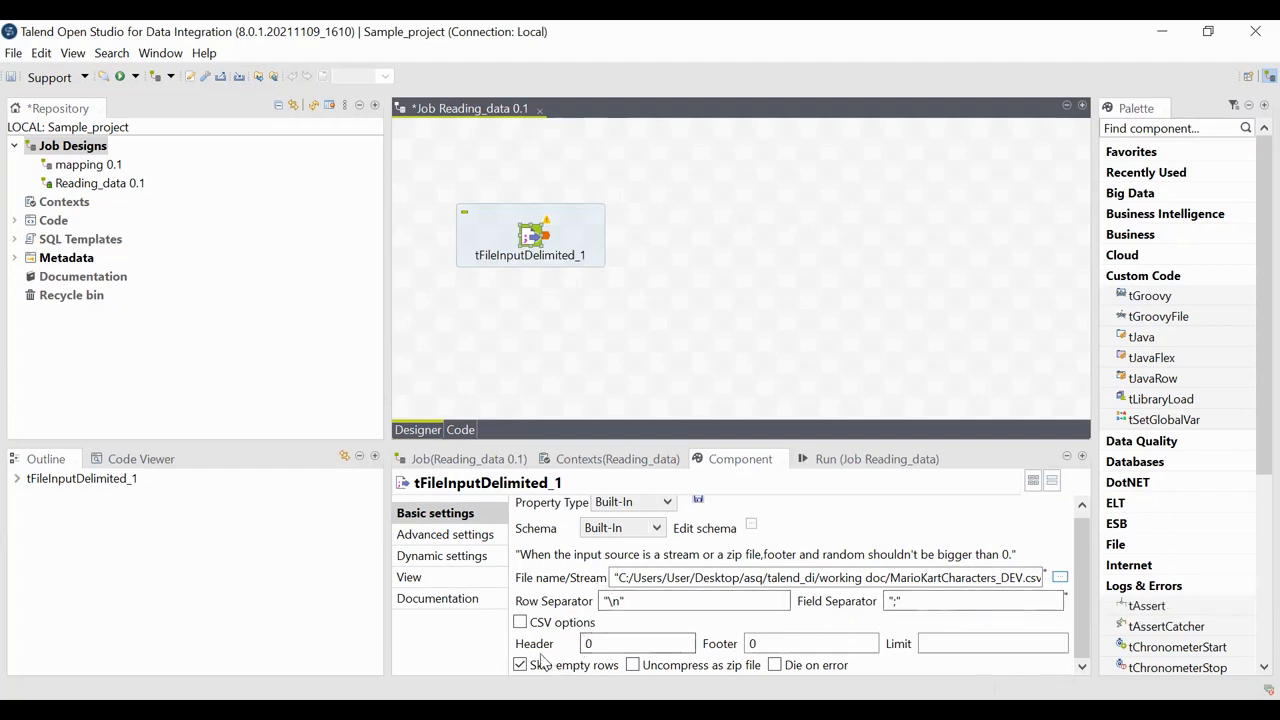
left_click(607, 646)
key("BackSpace")
type("1")
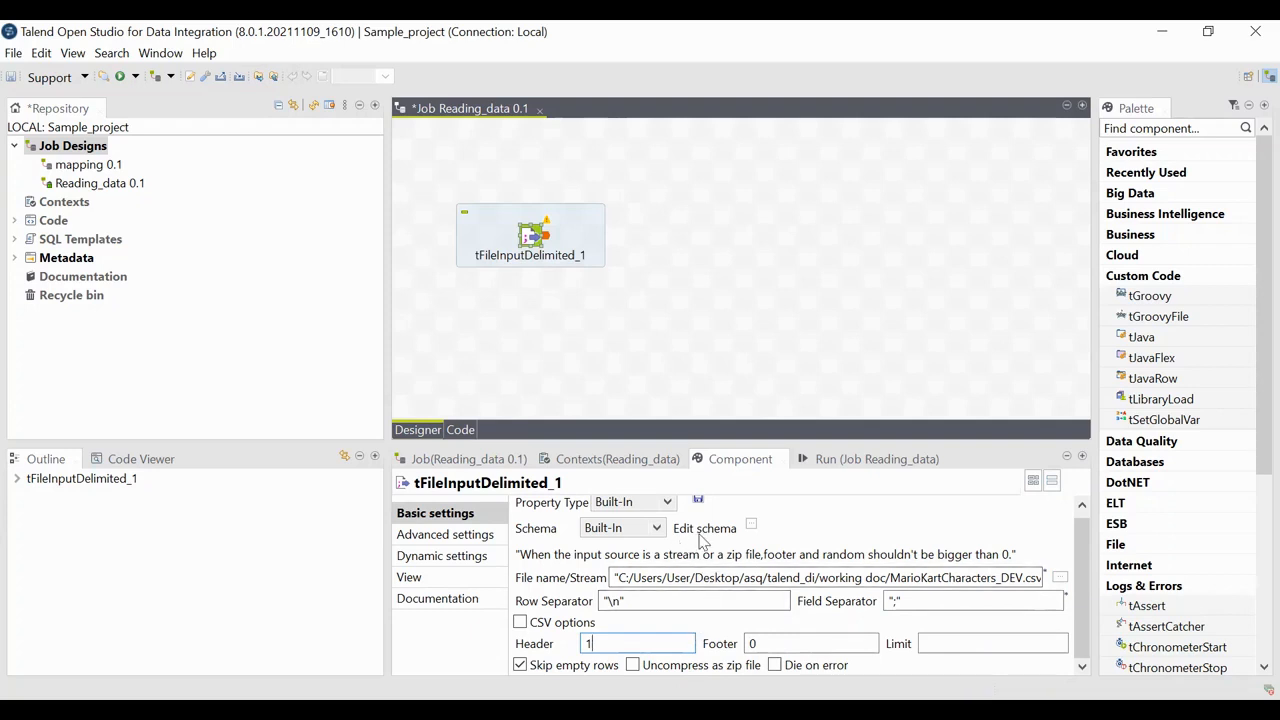
Step: Open the component's schema editor and add four new columns
left_click(751, 524)
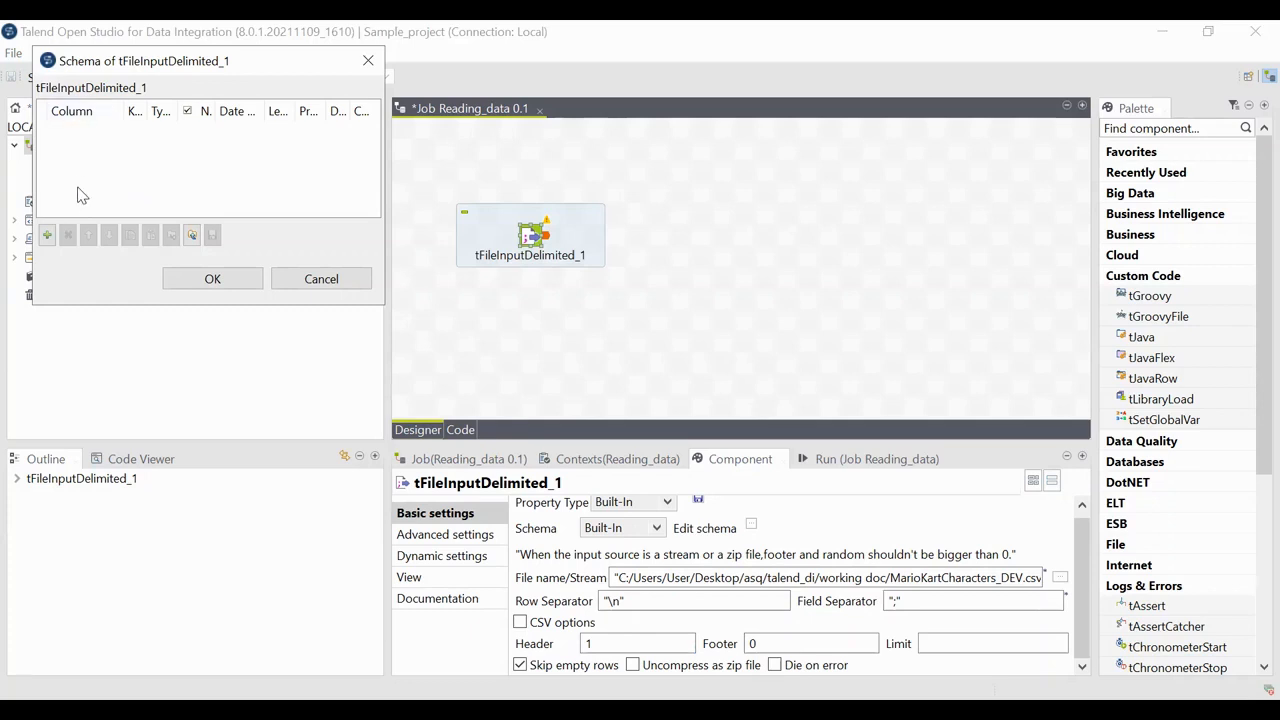
left_click(47, 236)
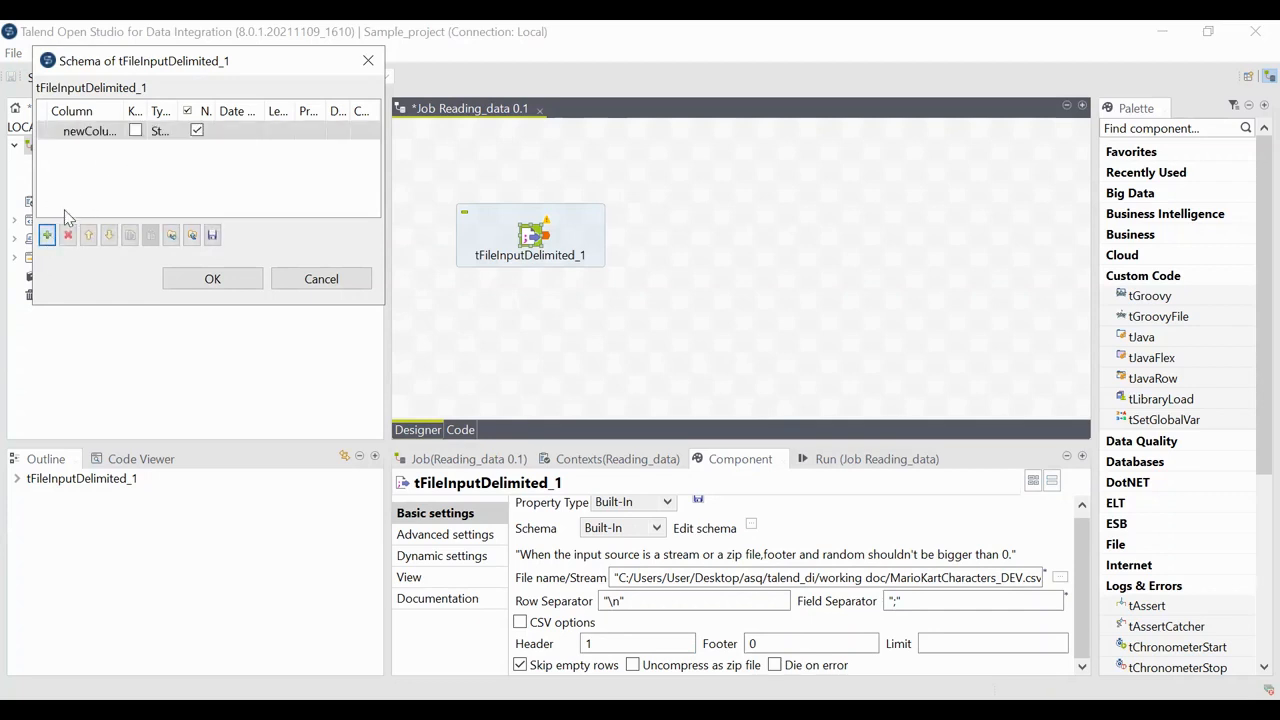
left_click(47, 235)
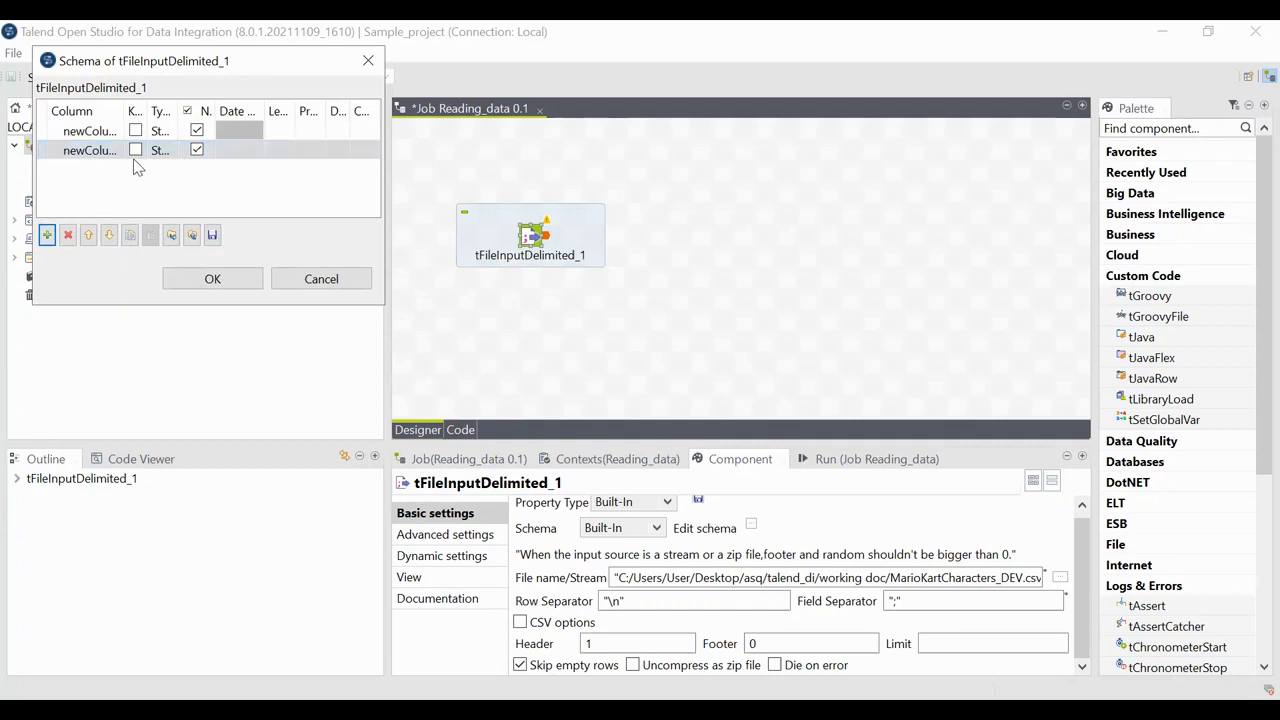
left_click(68, 236)
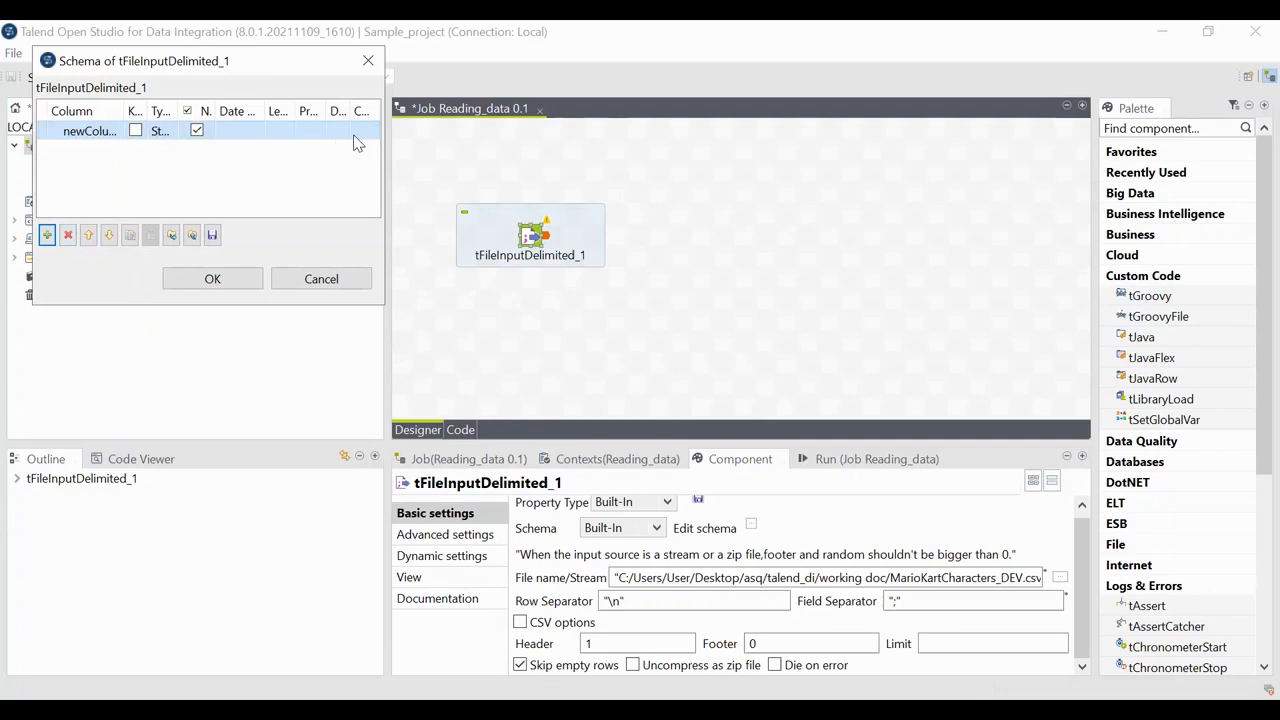
left_click(45, 240)
left_click(45, 240)
left_click(45, 240)
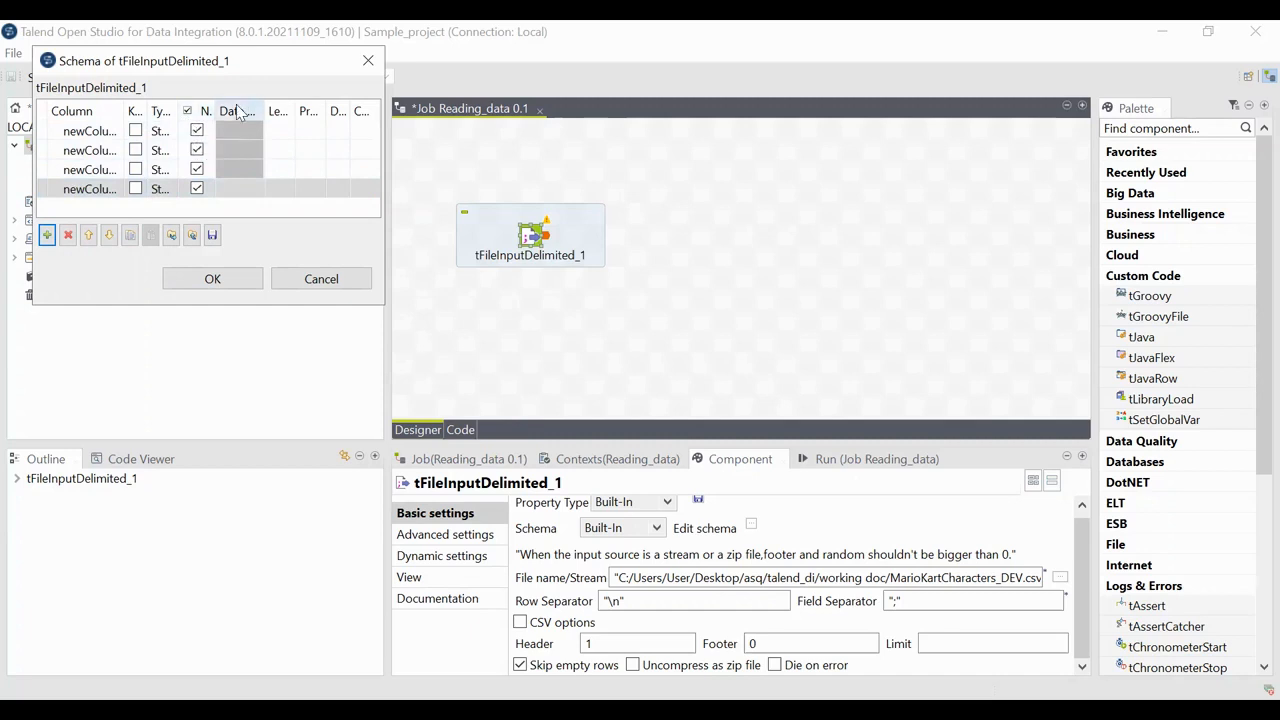
Step: Rename the first two schema columns to character and kart
left_click(836, 40)
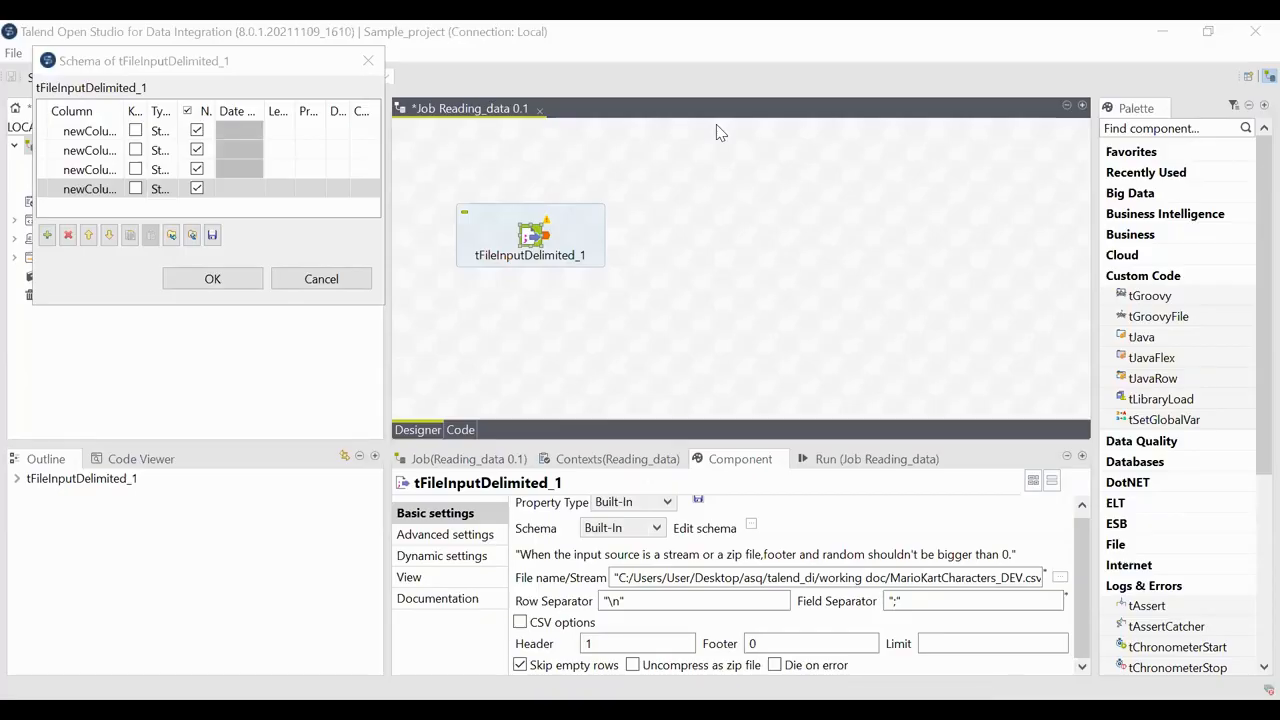
left_click(93, 133)
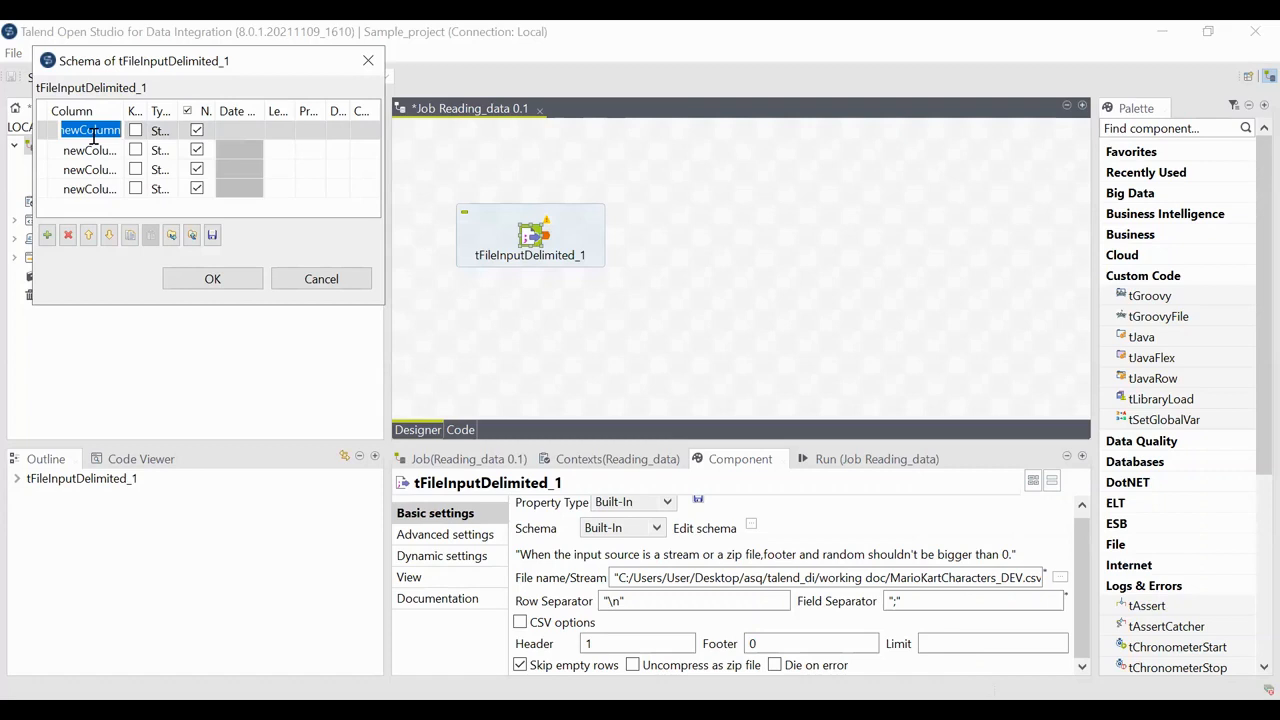
type("character")
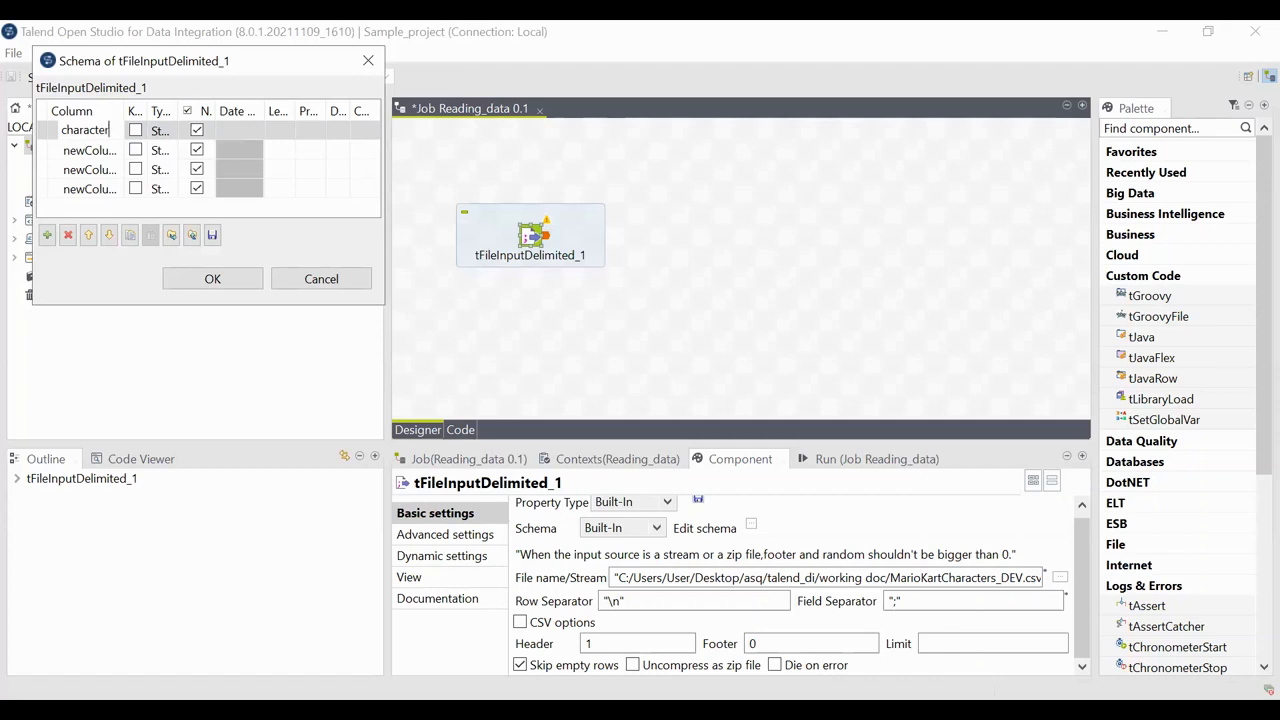
left_click(158, 130)
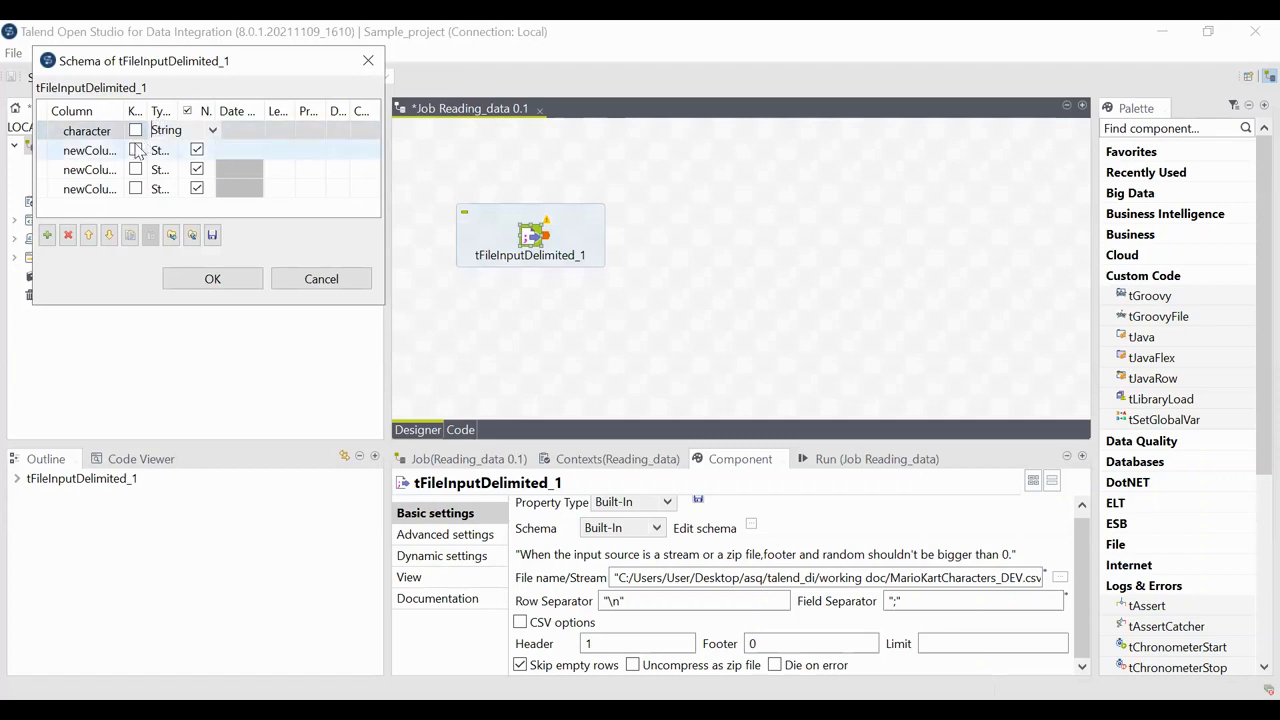
left_click(105, 149)
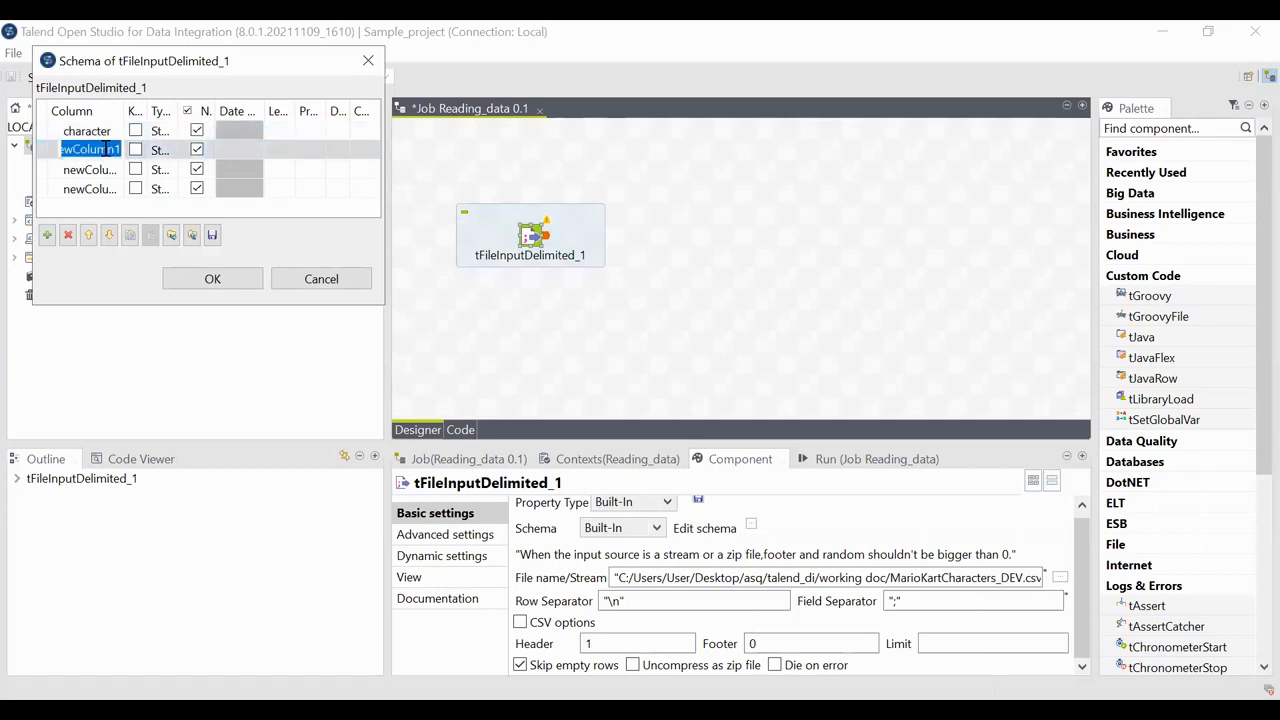
type("kart")
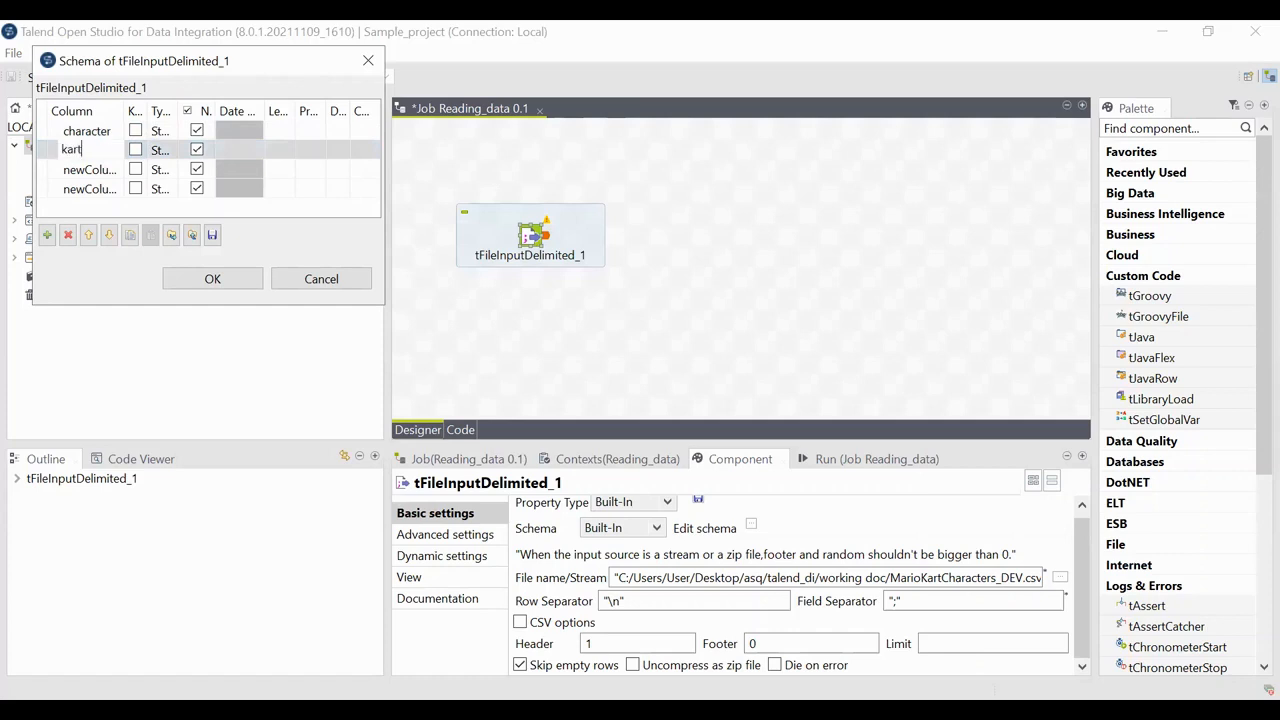
Step: Rename the third column to speed and set its type to float | Float
left_click(178, 154)
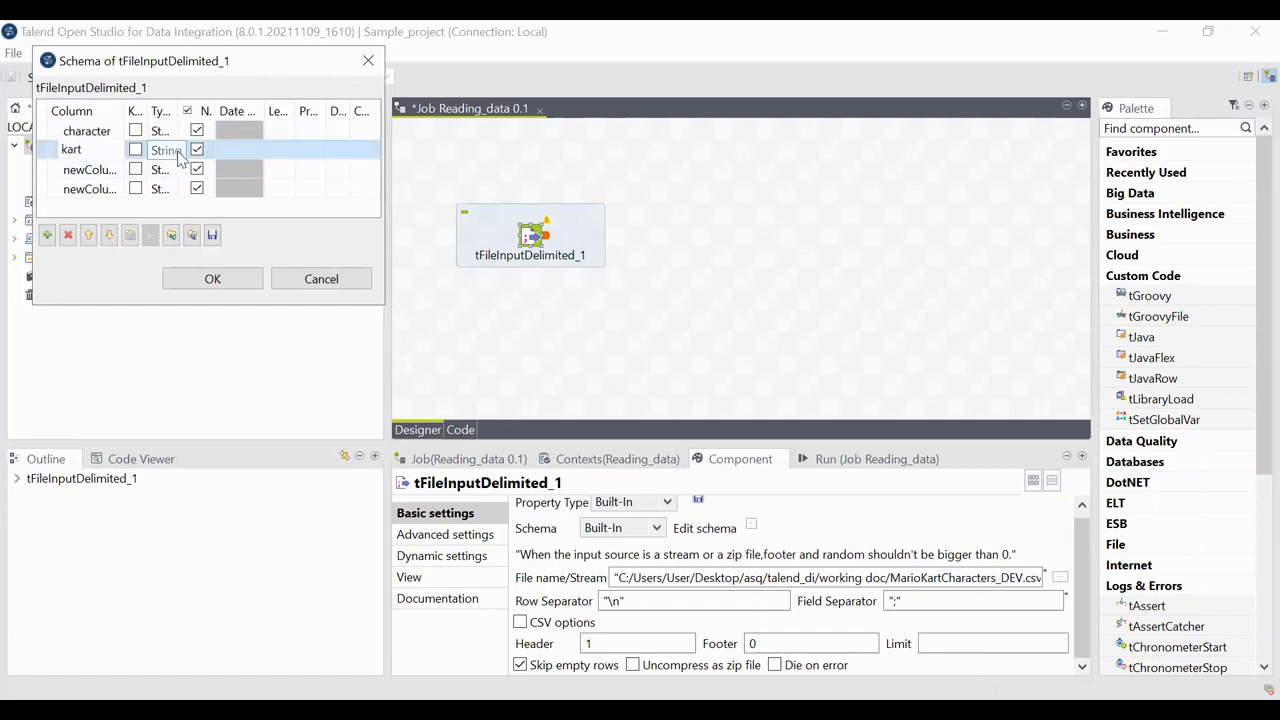
left_click(107, 170)
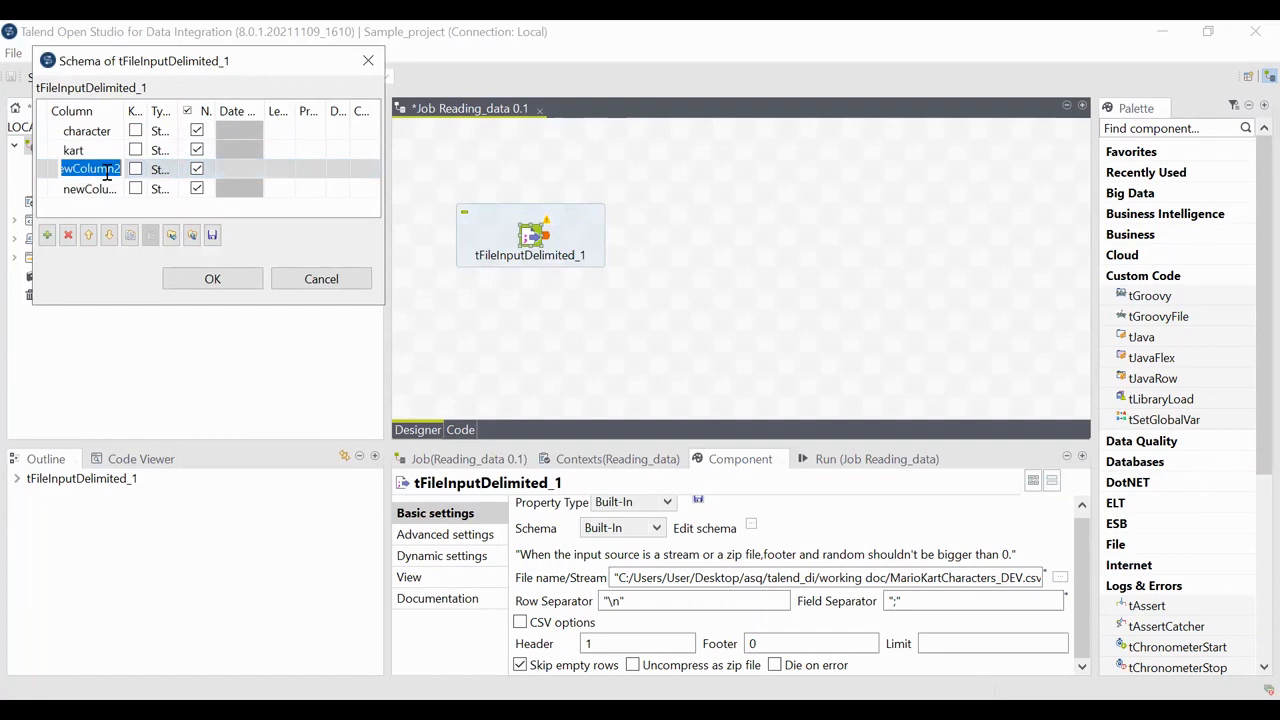
type("speed")
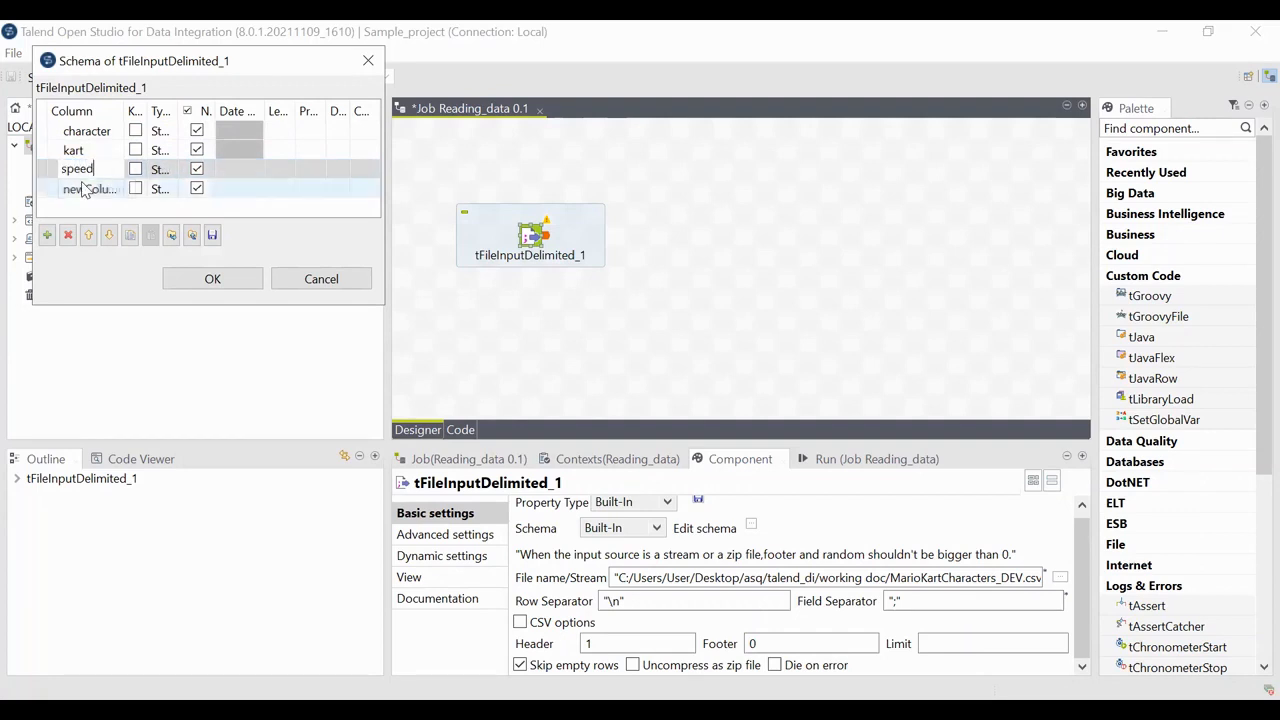
left_click(168, 172)
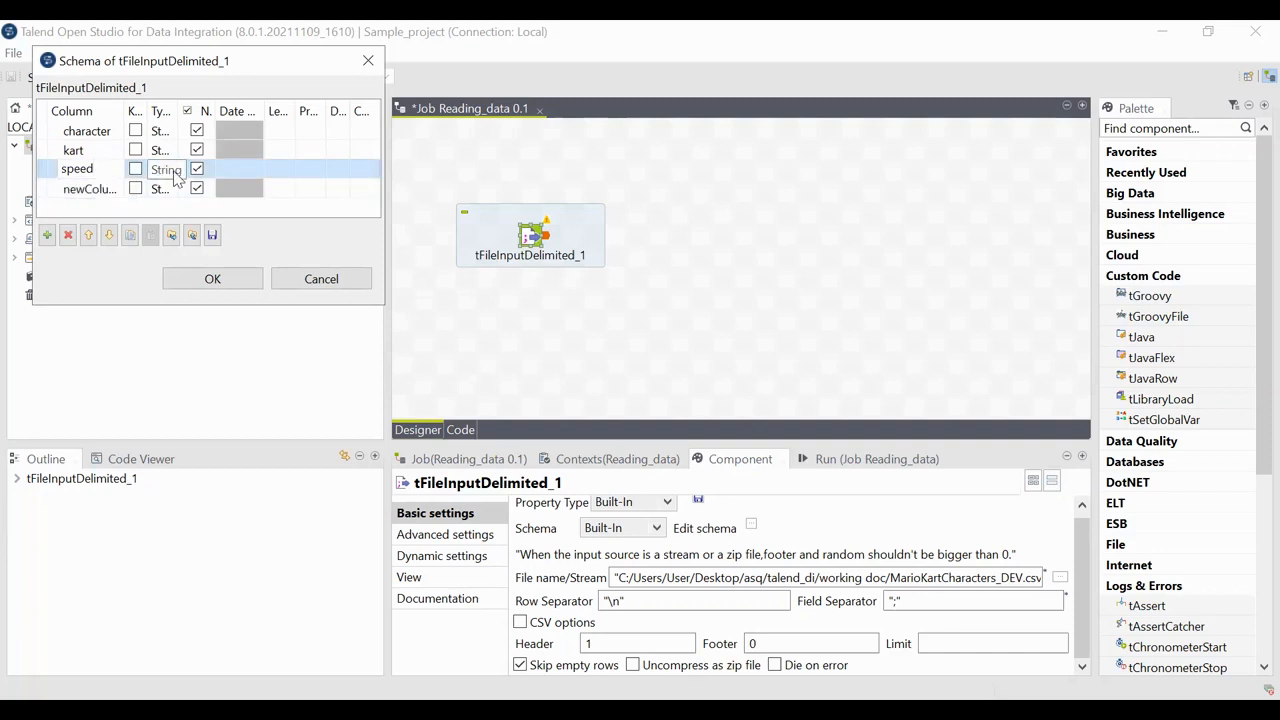
left_click(175, 172)
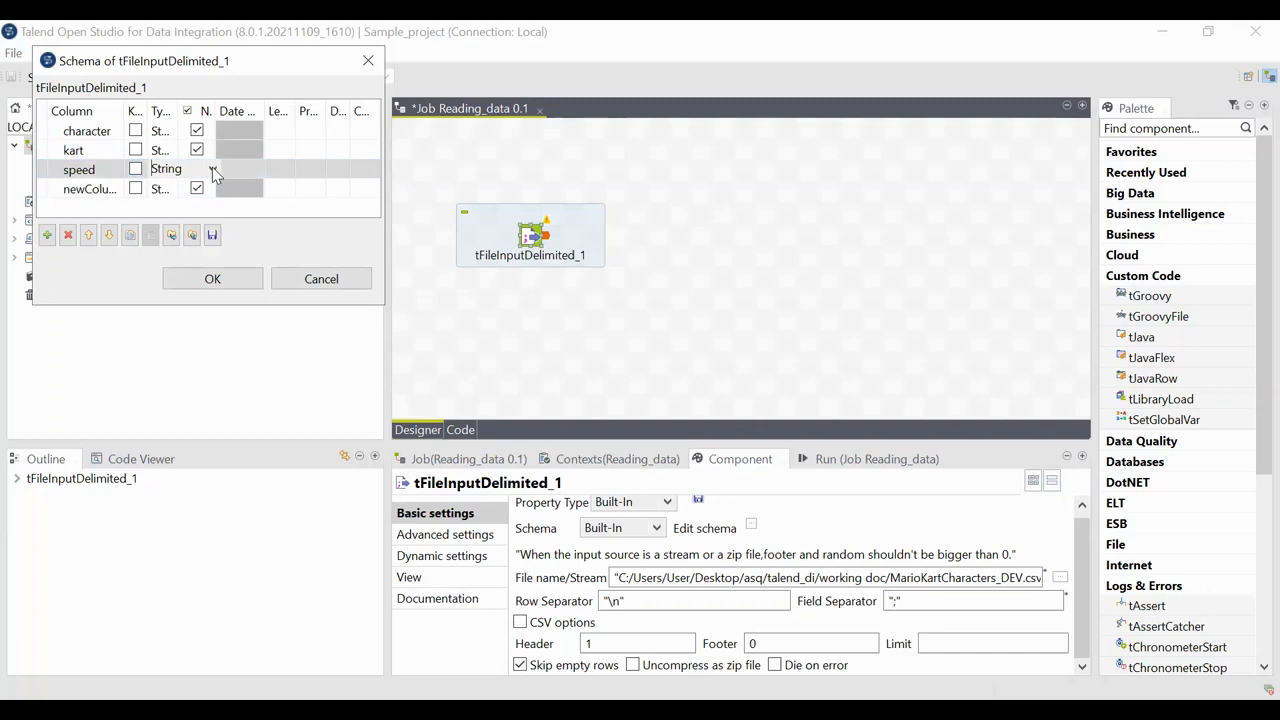
left_click(212, 170)
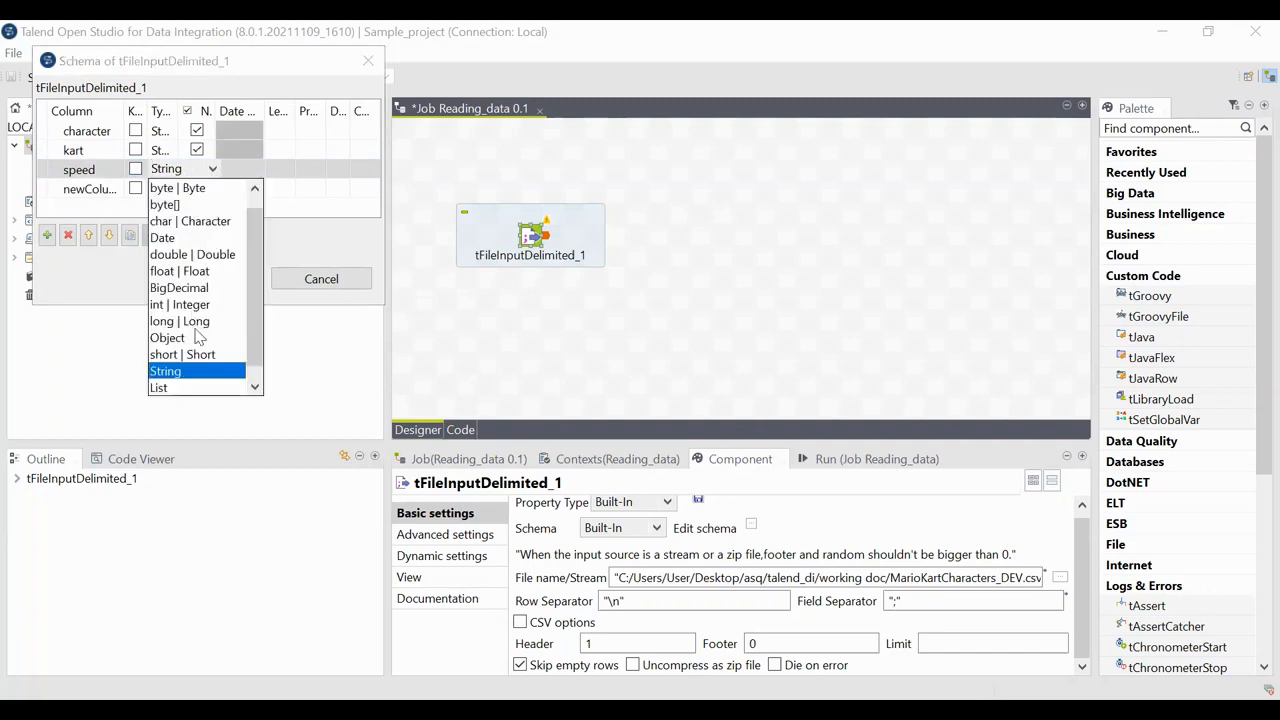
left_click(197, 271)
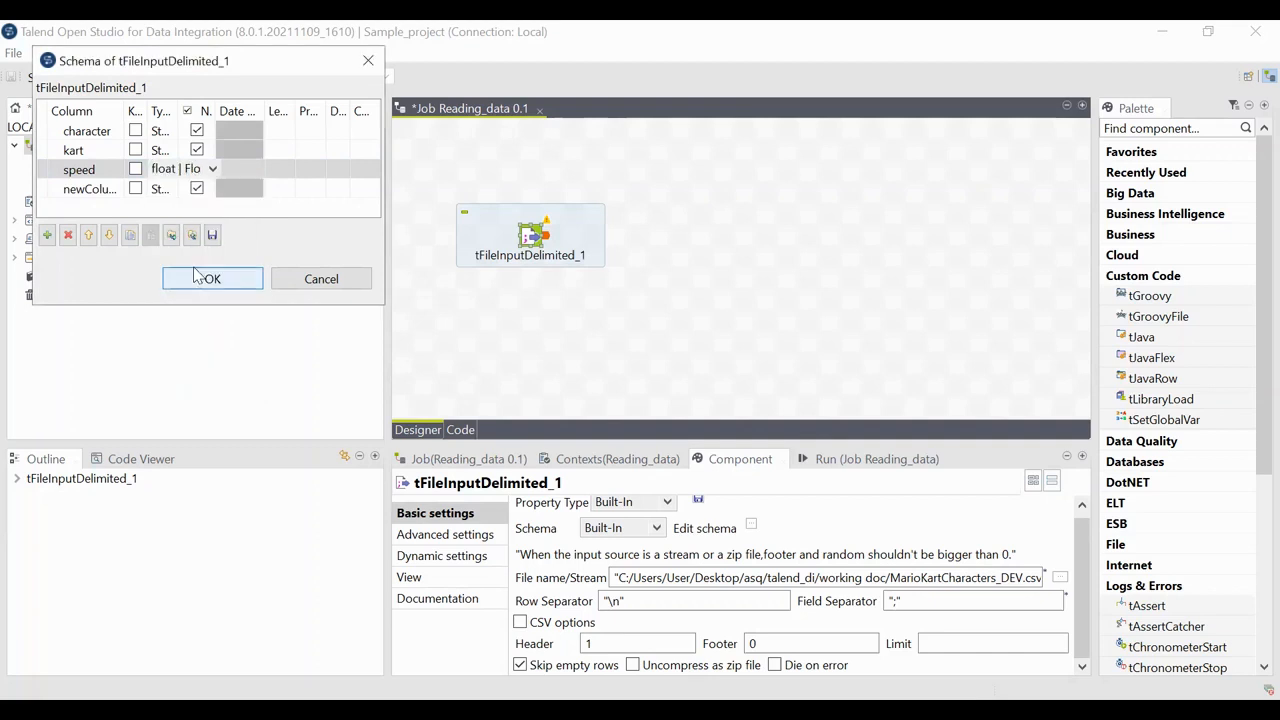
Step: Rename the fourth column to weight and set its type to float | Float
left_click(113, 187)
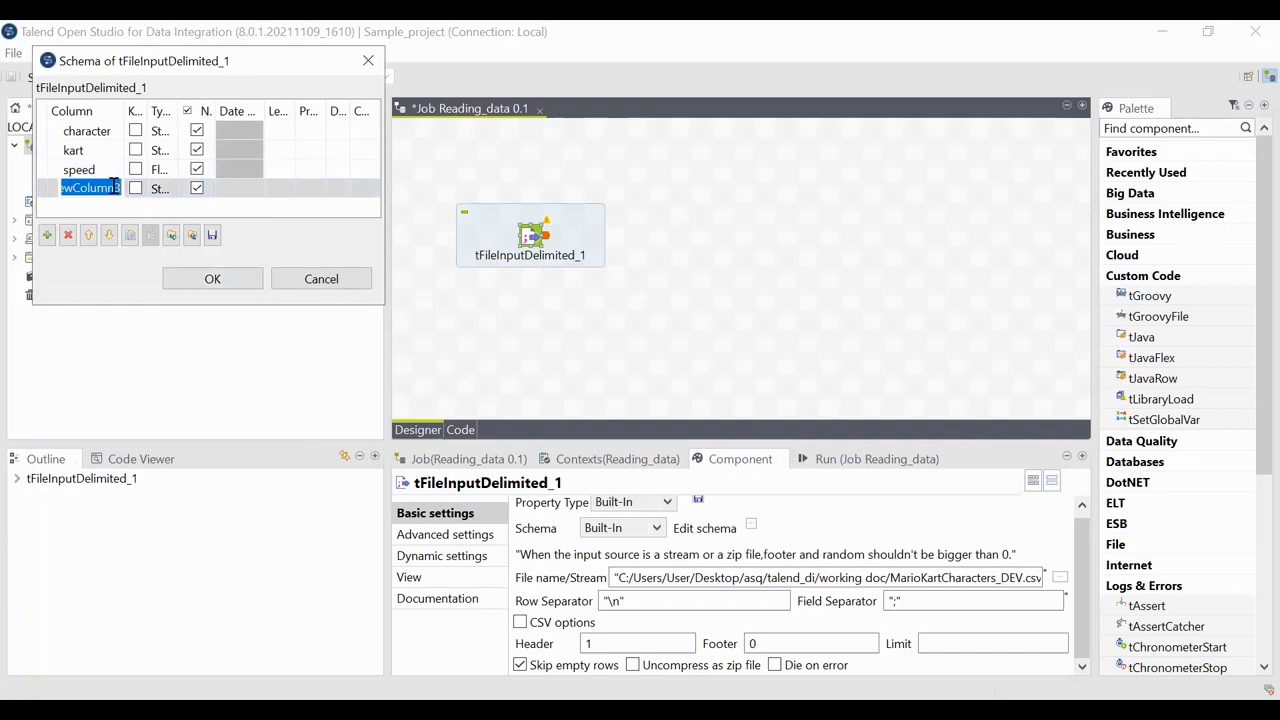
type("weight")
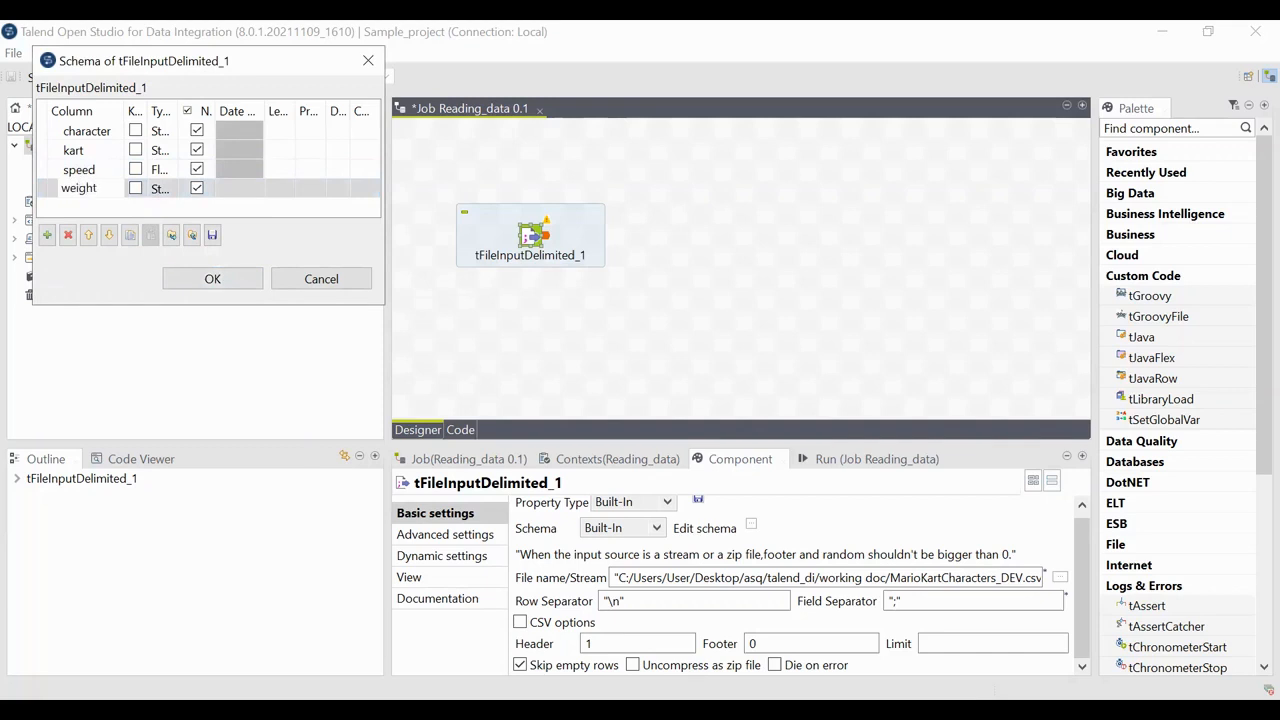
left_click(170, 188)
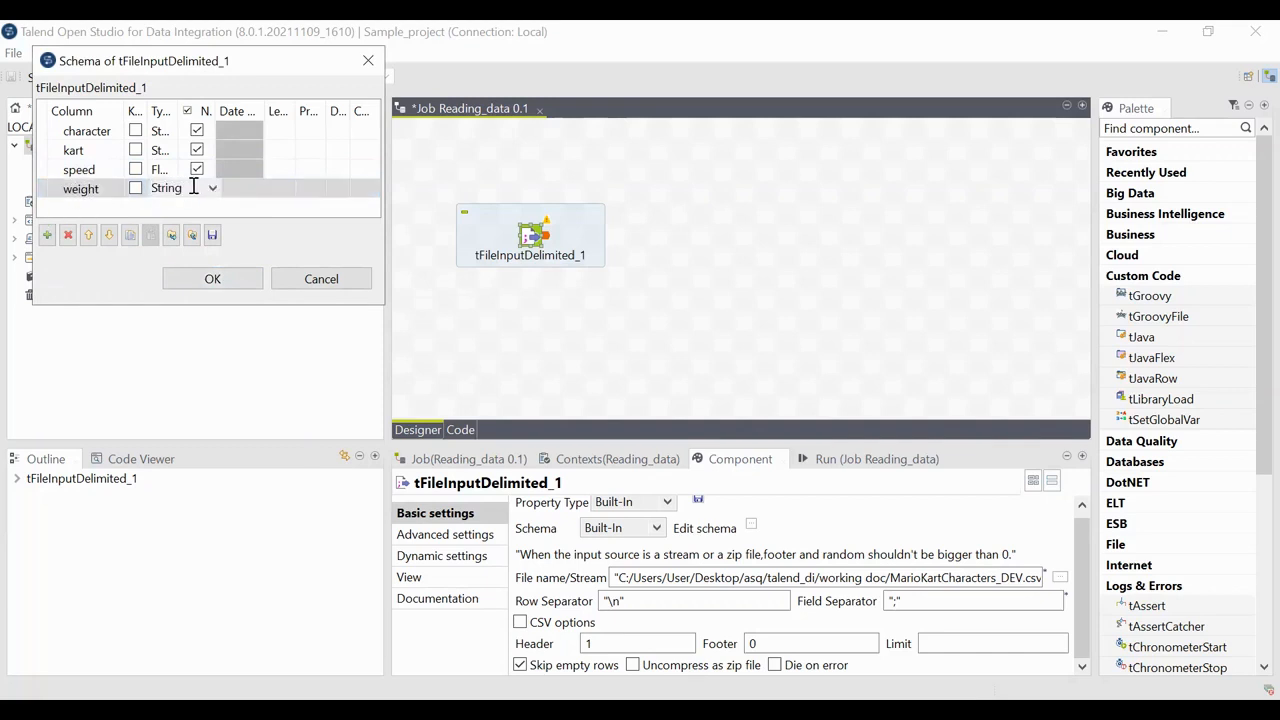
left_click(213, 189)
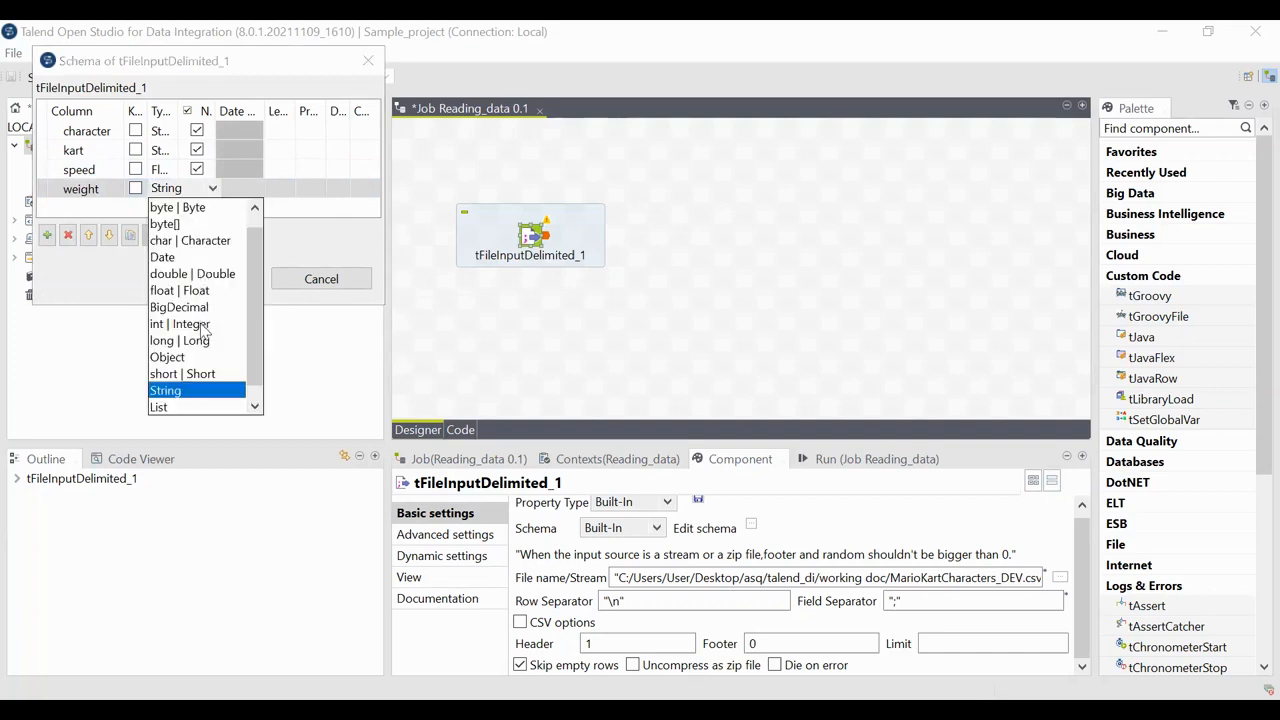
left_click(200, 291)
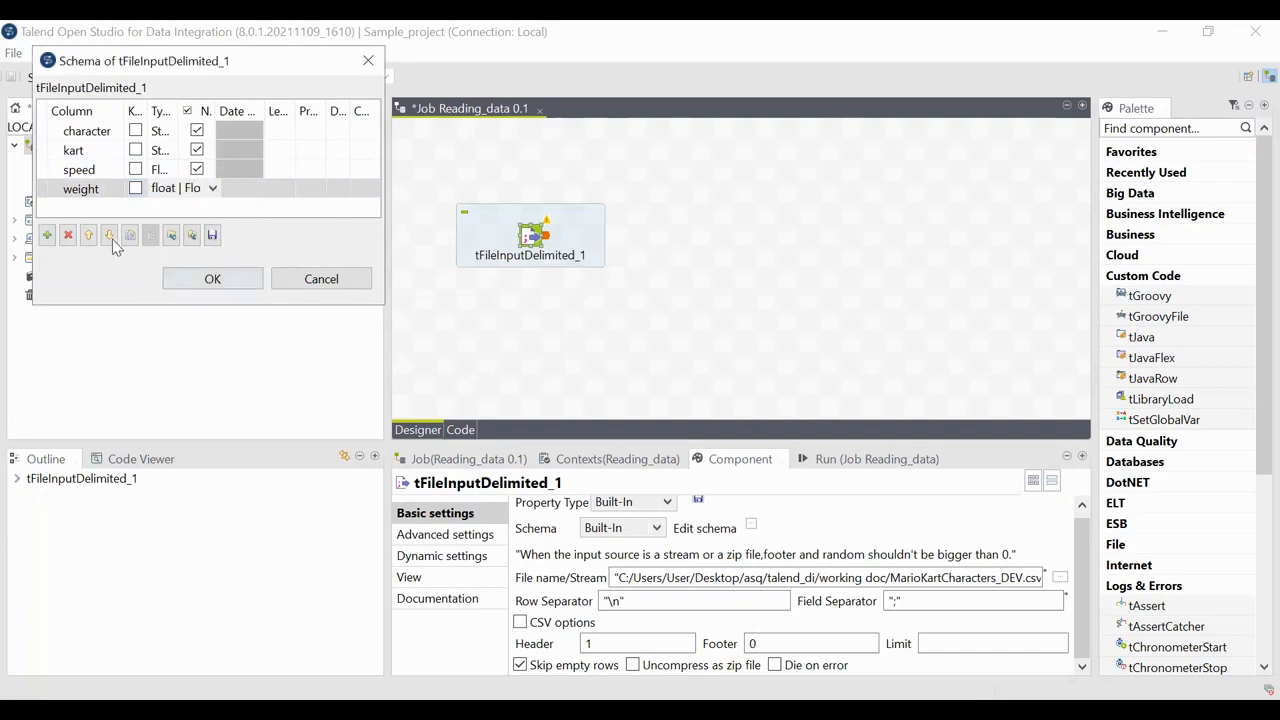
Step: Add two more schema columns and rename the first of them to handling
left_click(46, 237)
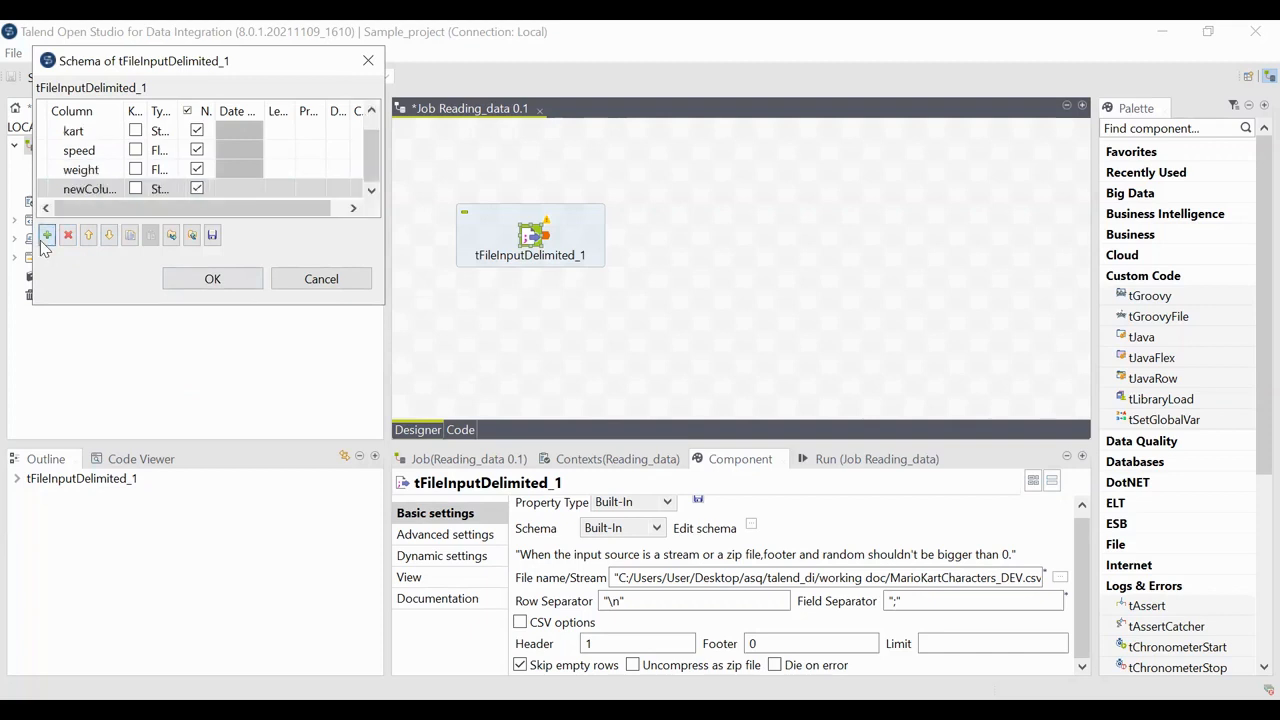
left_click(46, 237)
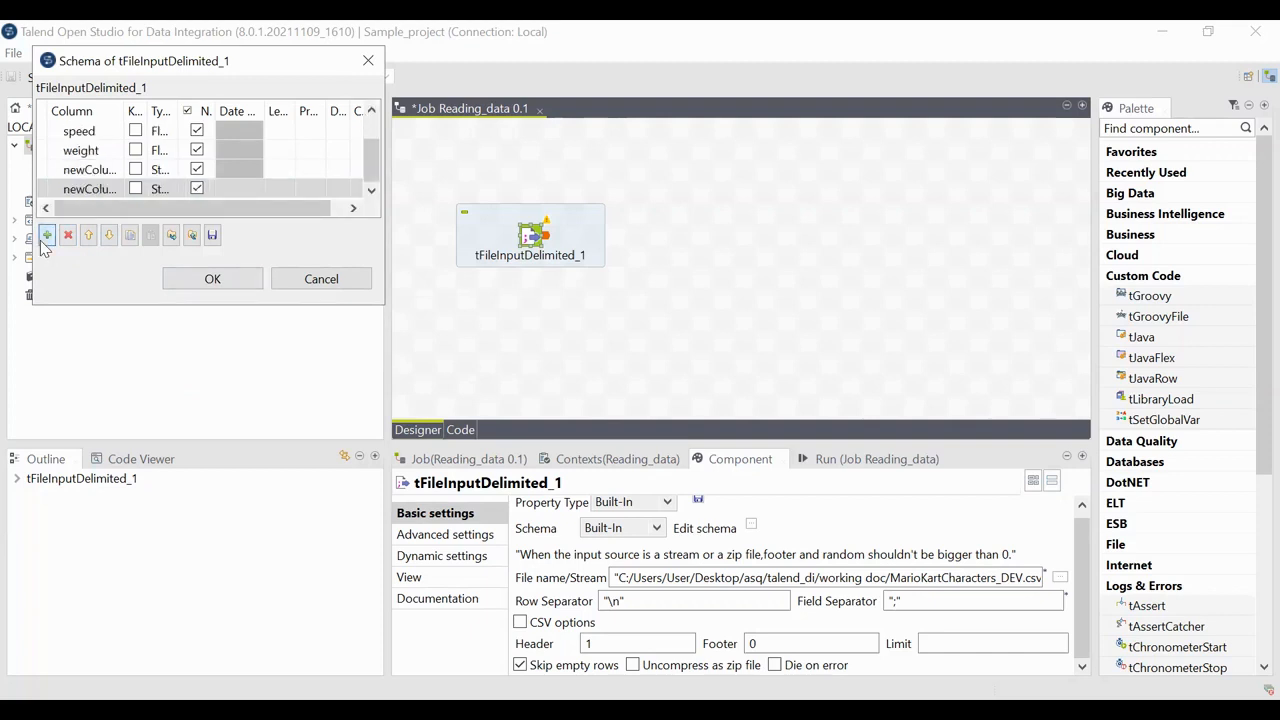
left_click(79, 172)
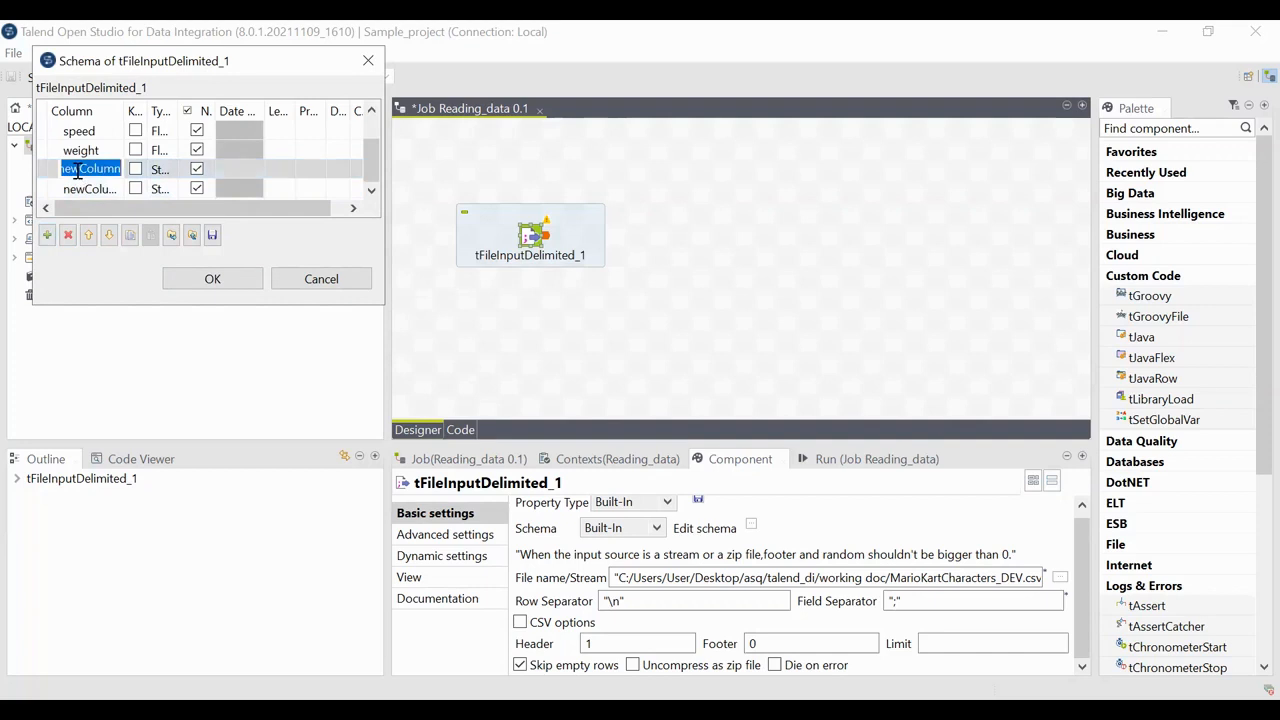
type("handling")
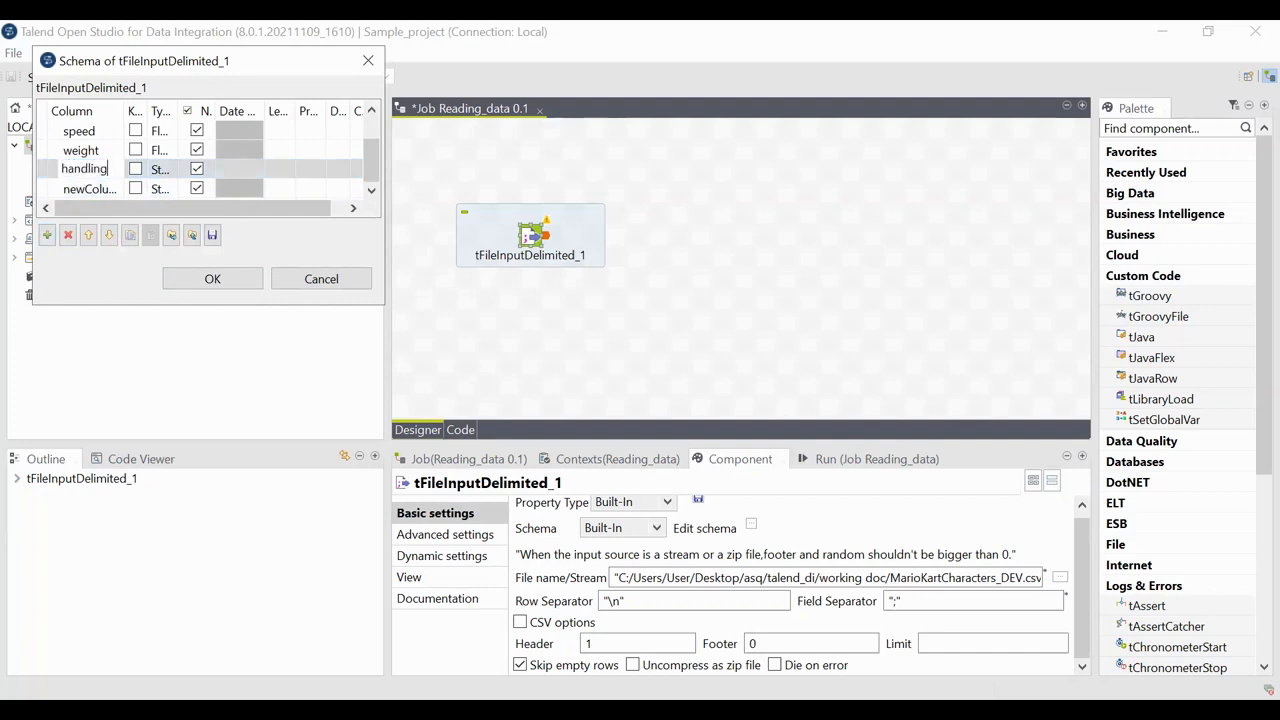
Step: Set the handling column's type to float | Float
left_click(166, 172)
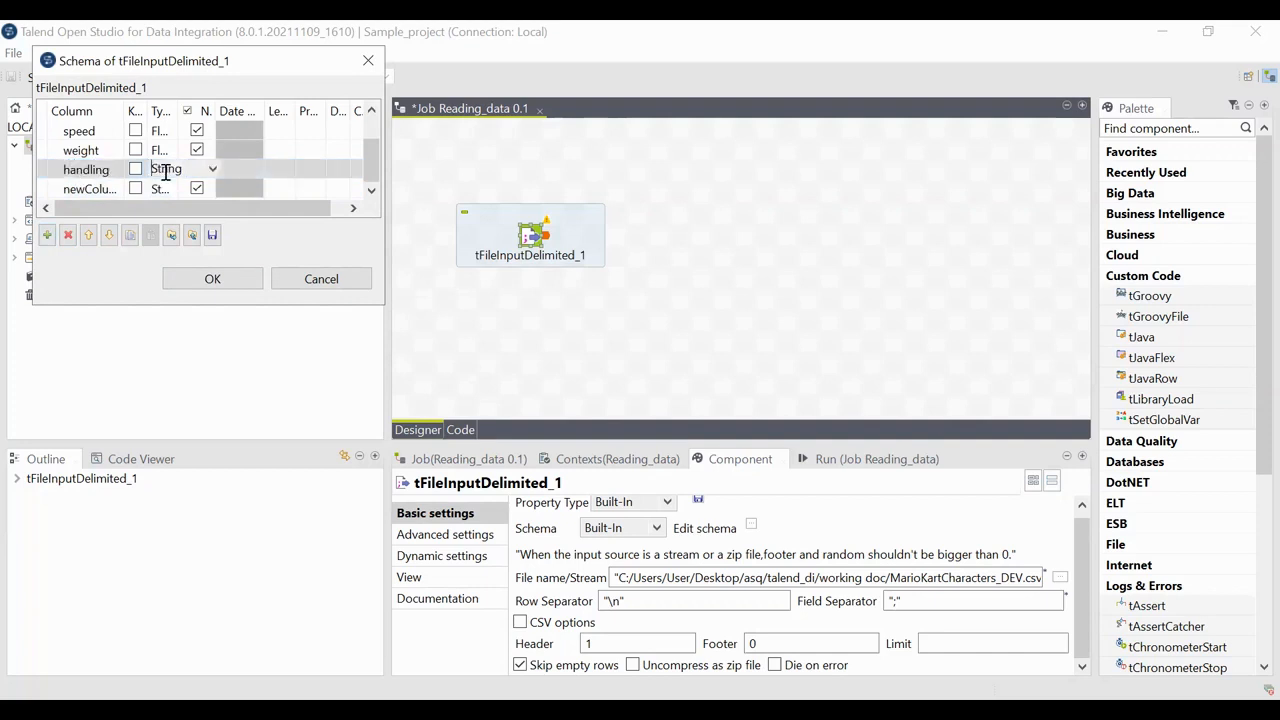
left_click(208, 172)
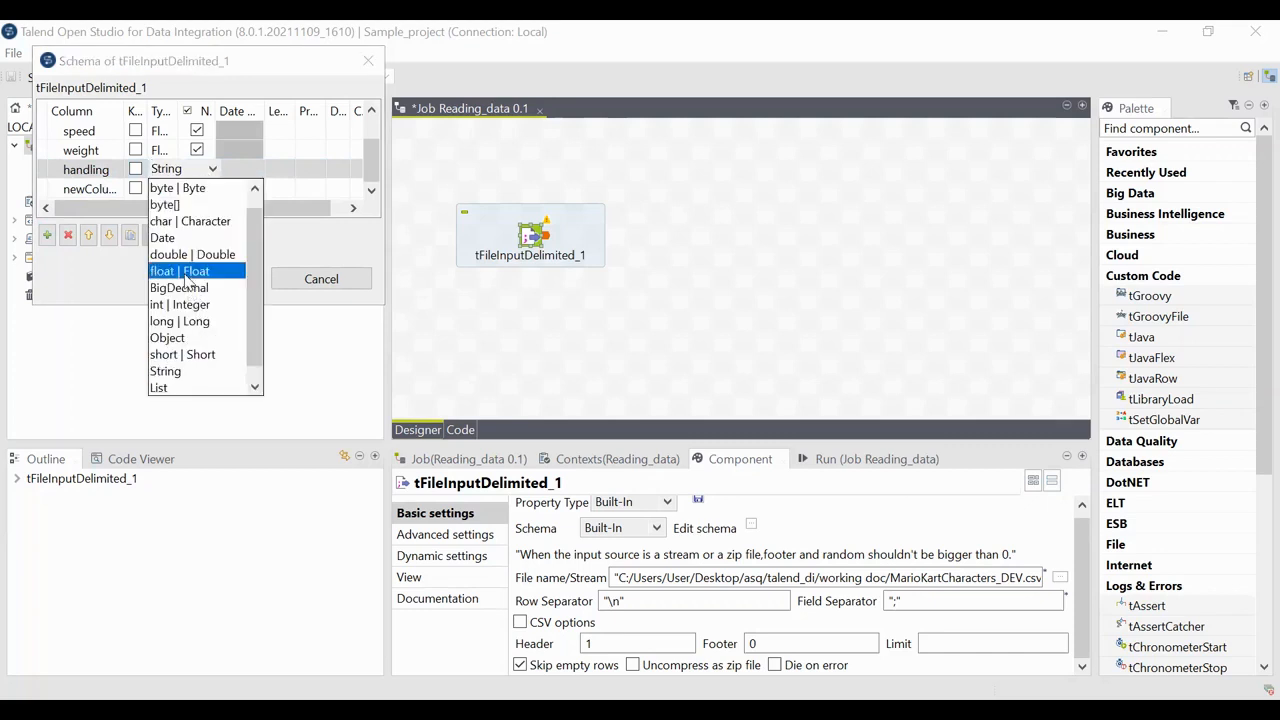
left_click(185, 272)
Step: Rename the last schema column to envi and confirm the schema dialog
left_click(97, 189)
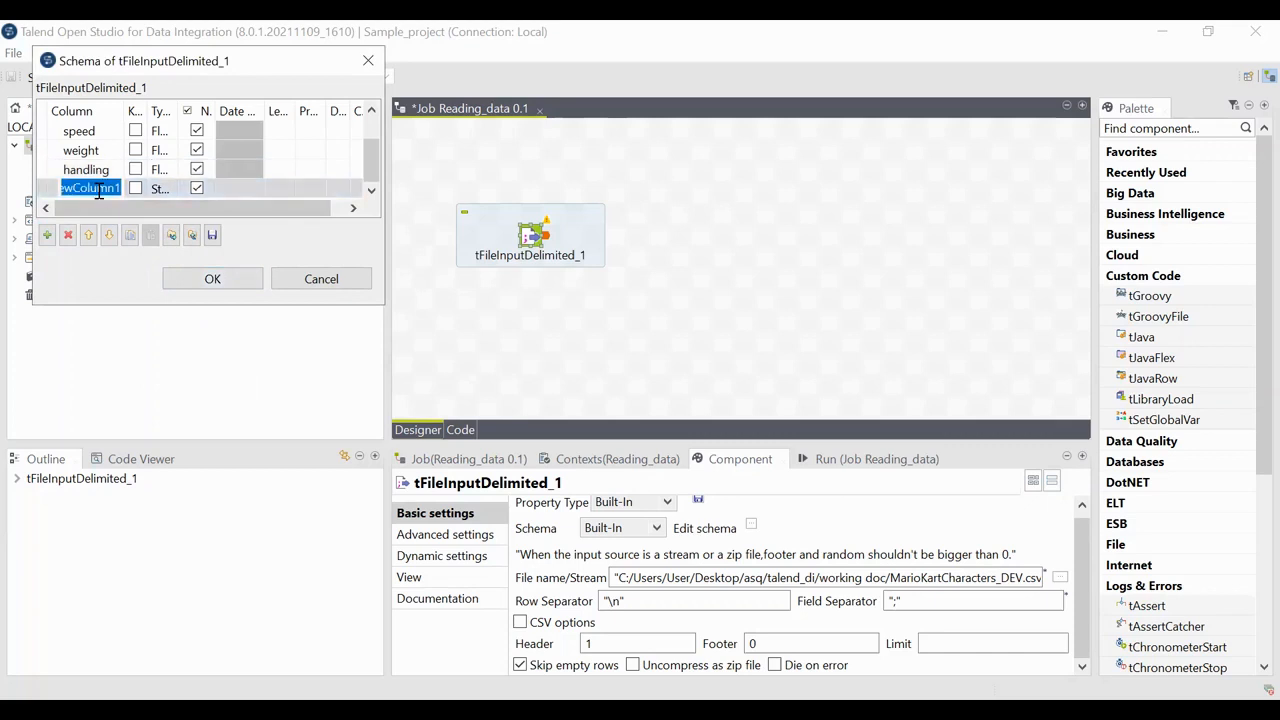
type("envi")
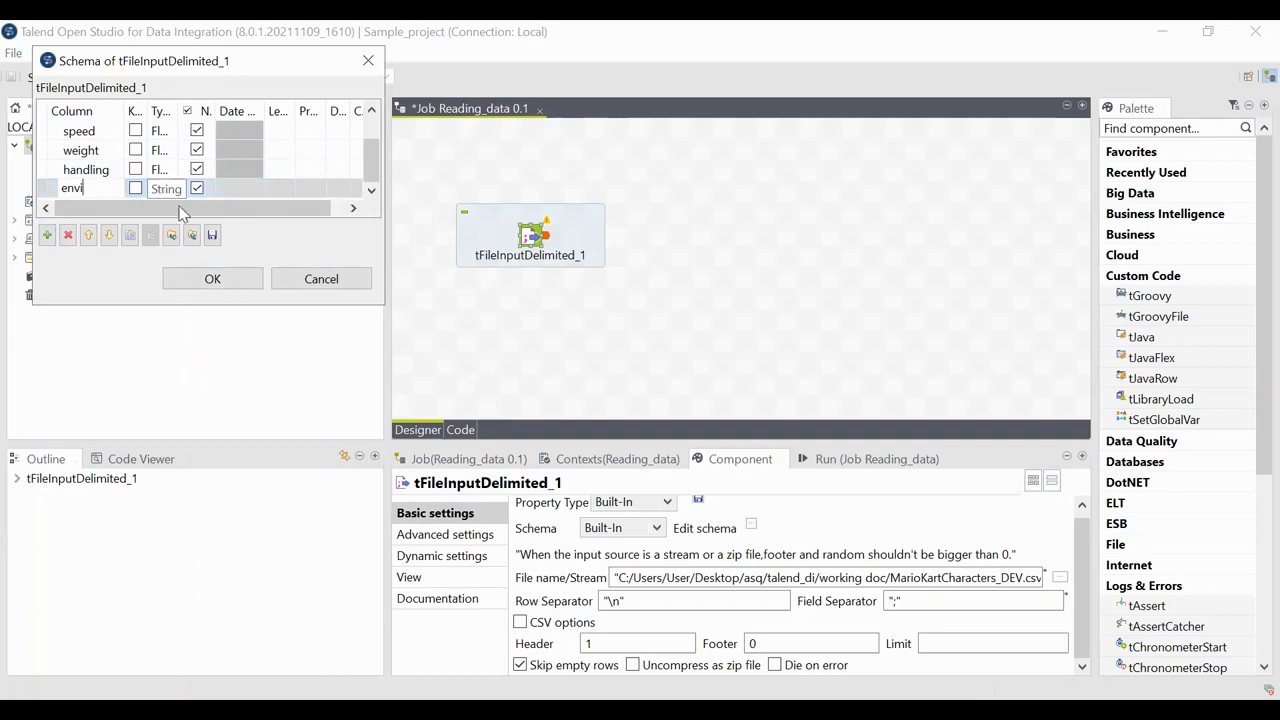
left_click(232, 277)
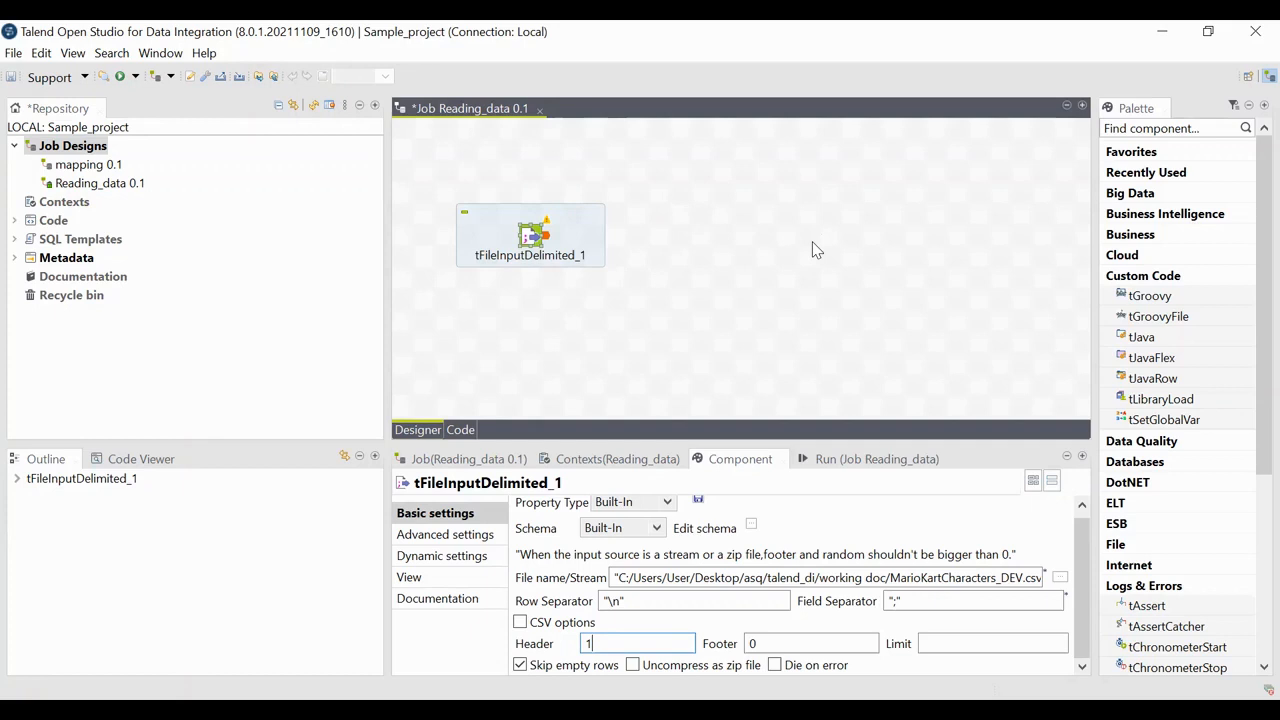
Step: Add a tLogRow component to the job canvas to the right of the input component
type("tlo")
left_click(863, 230)
type("tlo")
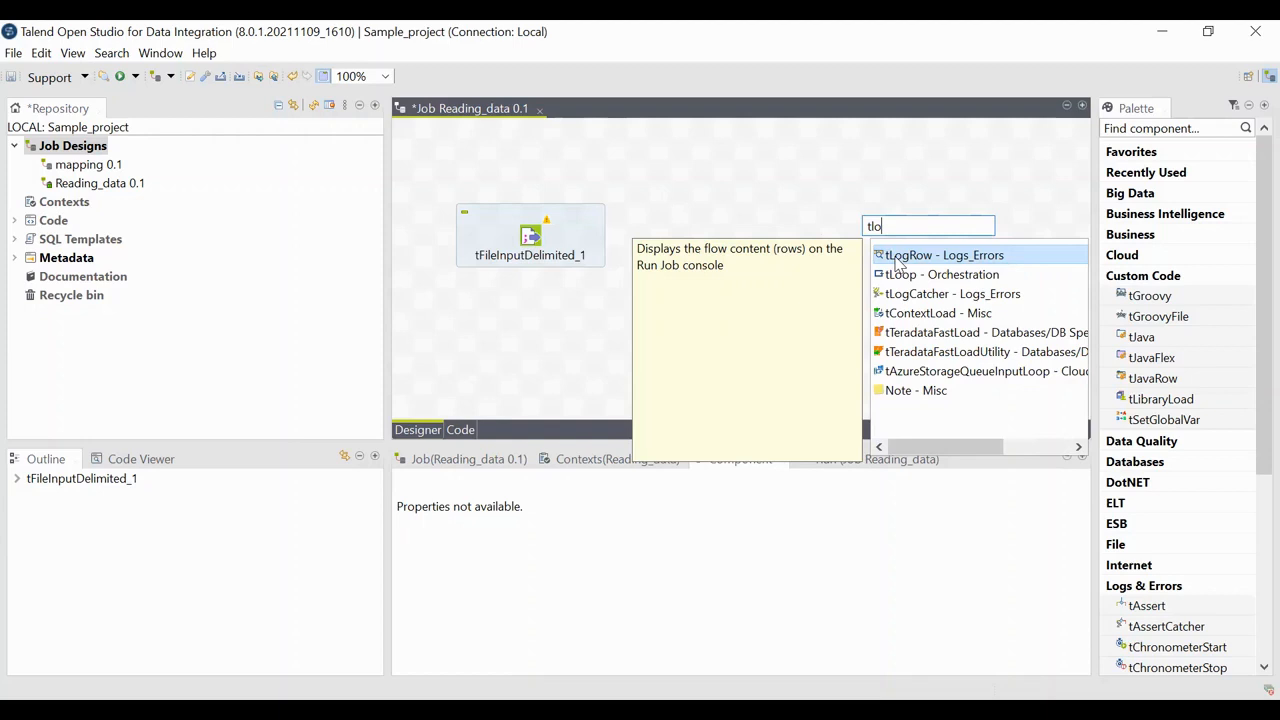
left_click(898, 262)
double_click(898, 262)
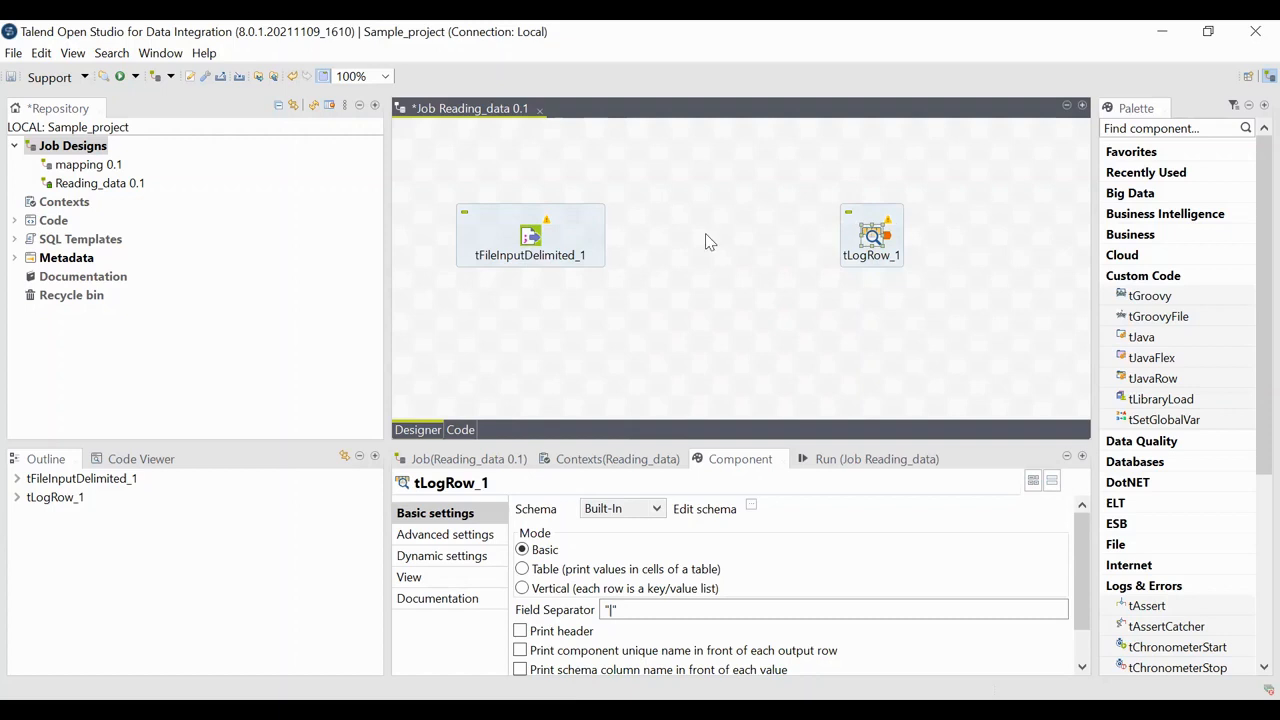
Step: Link tFileInputDelimited_1 to tLogRow_1 with a Main row and set tLogRow_1's mode to Table
left_click(532, 238)
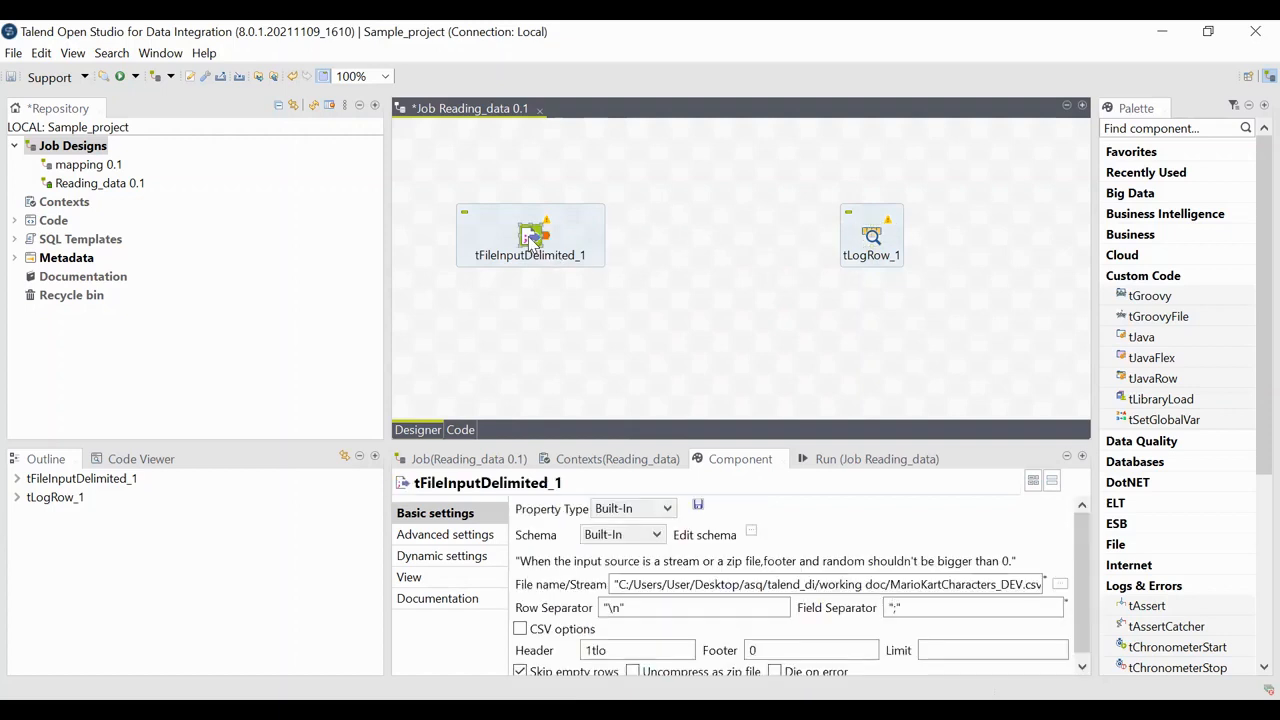
left_click_drag(546, 236, 876, 242)
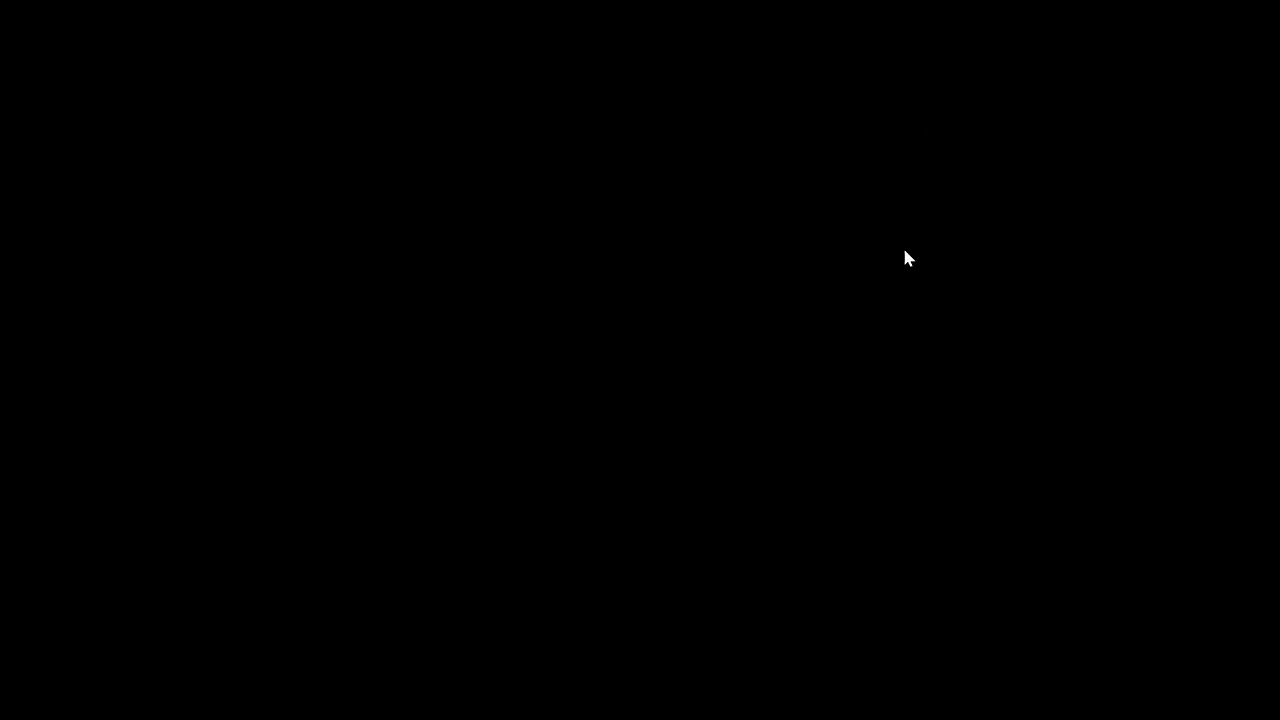
left_click(903, 256)
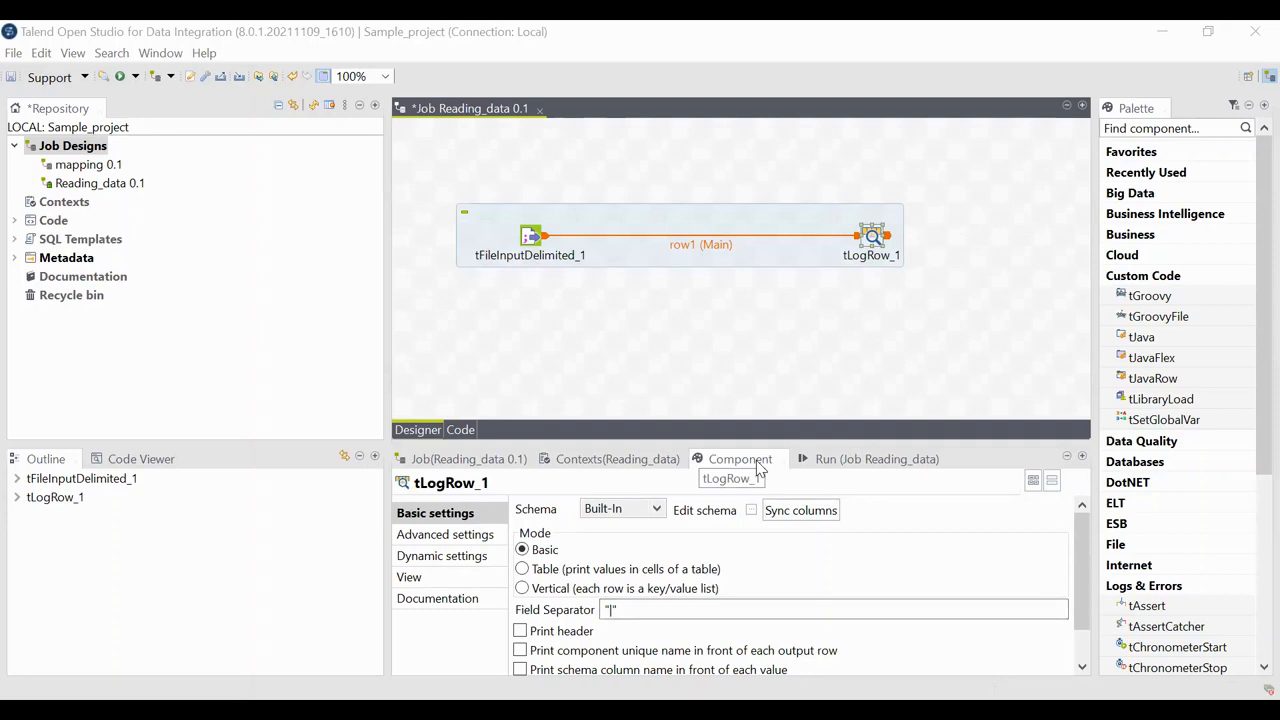
left_click(522, 570)
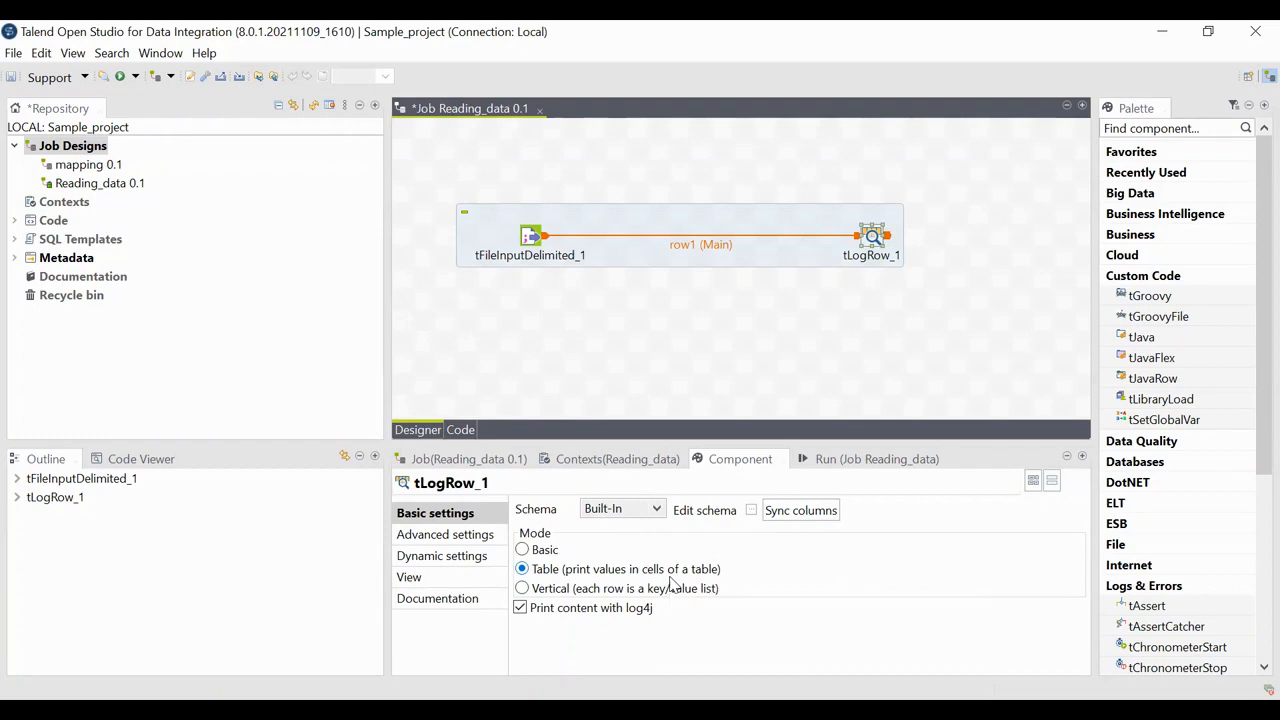
Step: Run the Reading_data job
left_click(818, 461)
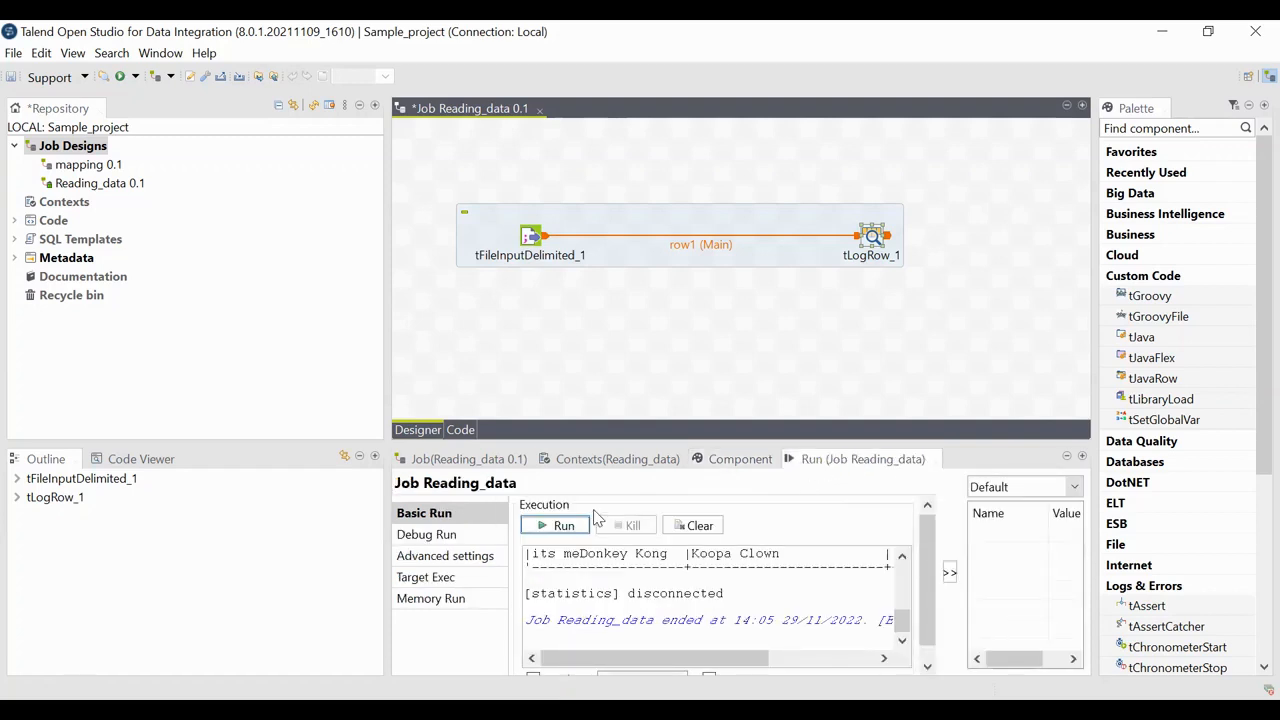
left_click(561, 527)
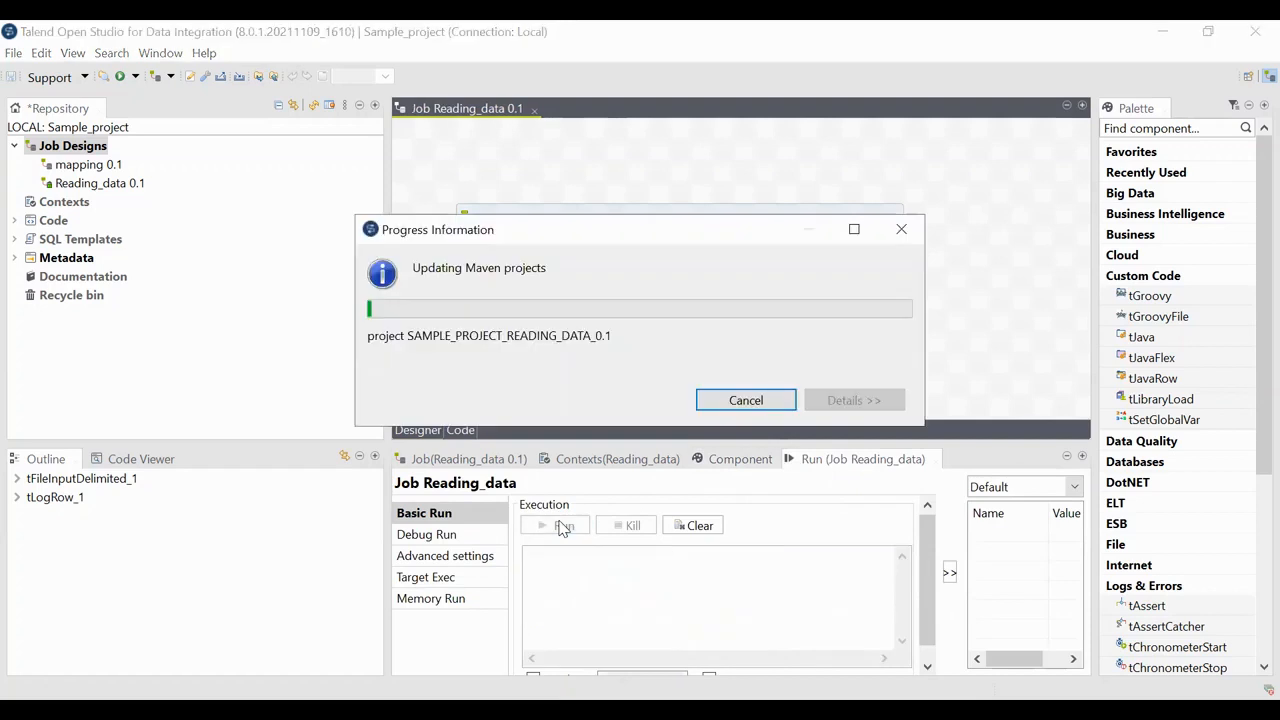
scroll(713, 592, "up", 1)
scroll(713, 592, "down", 1)
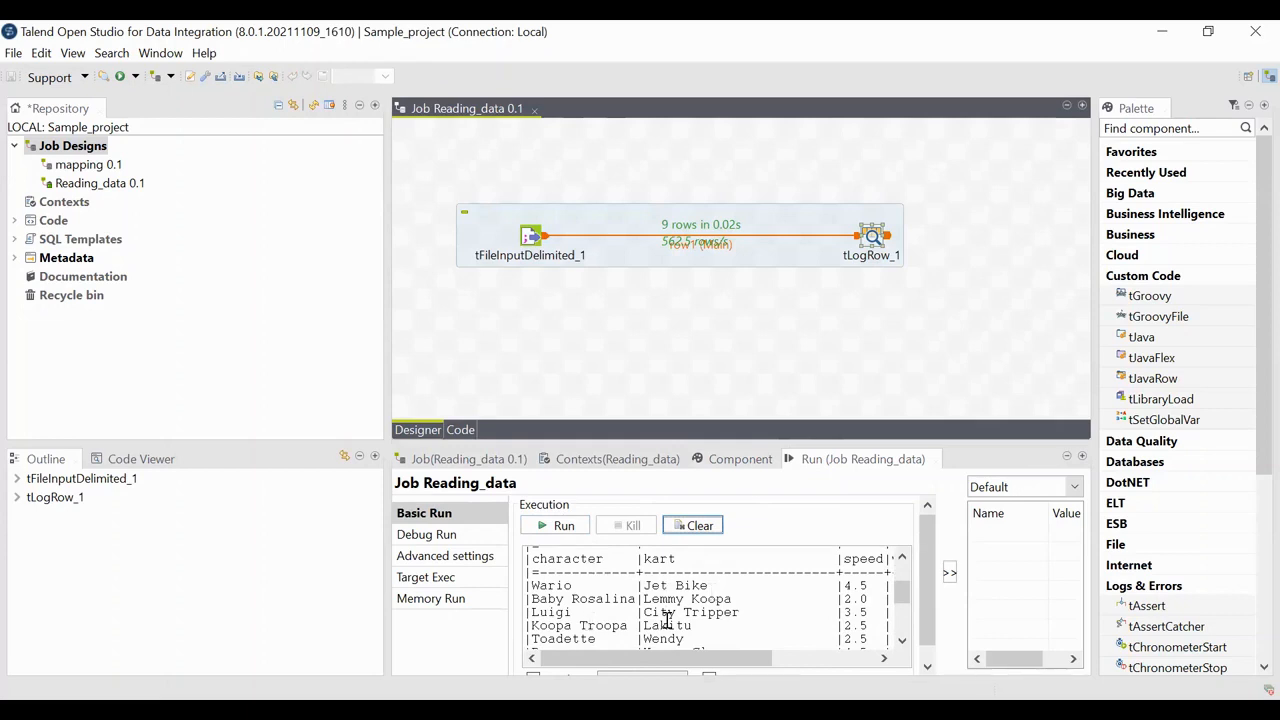
Step: Scroll through the run console output to examine the printed table's columns and rows
scroll(665, 615, "right", 3)
scroll(667, 620, "right", 4)
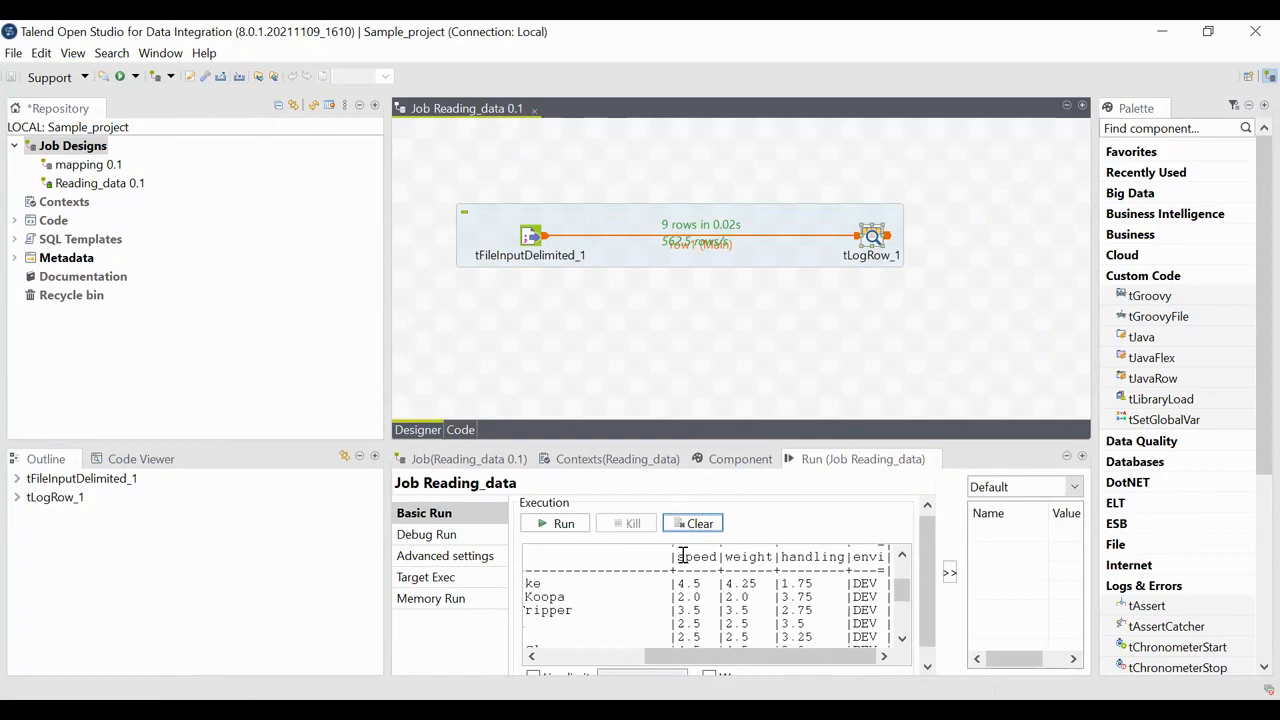
scroll(615, 556, "left", 6)
scroll(618, 556, "left", 1)
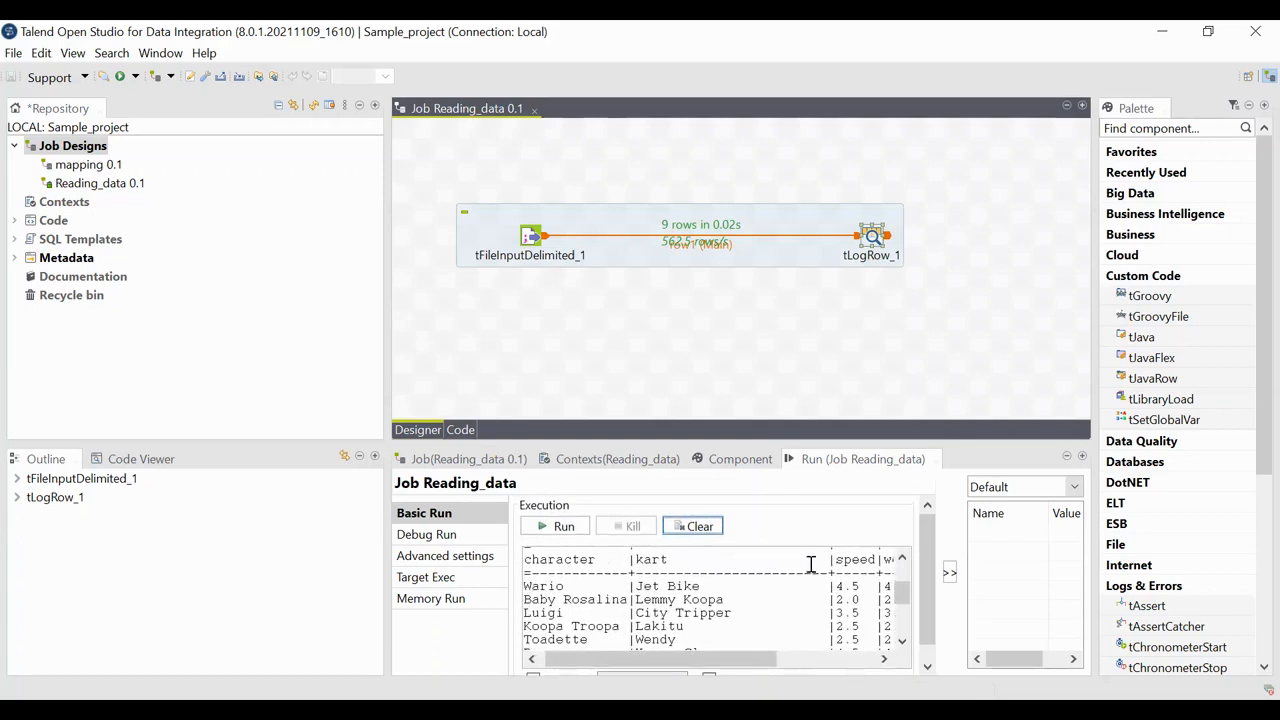
scroll(811, 564, "right", 6)
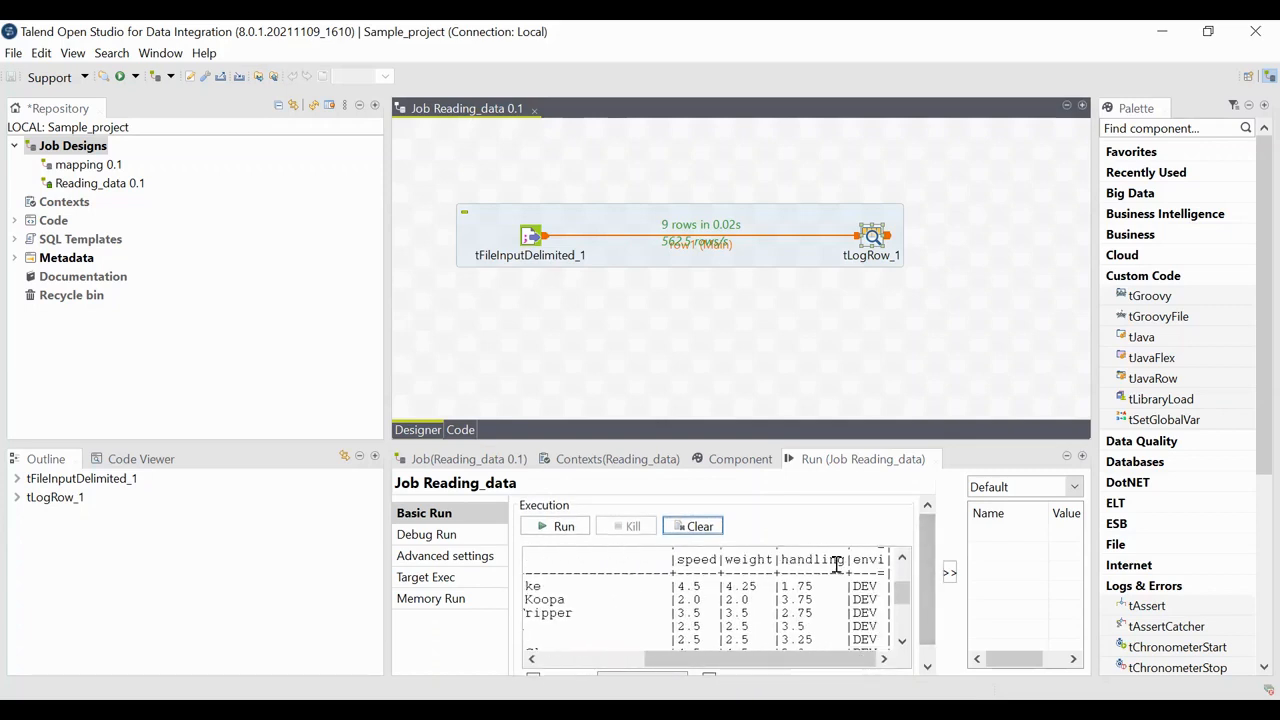
scroll(836, 564, "left", 6)
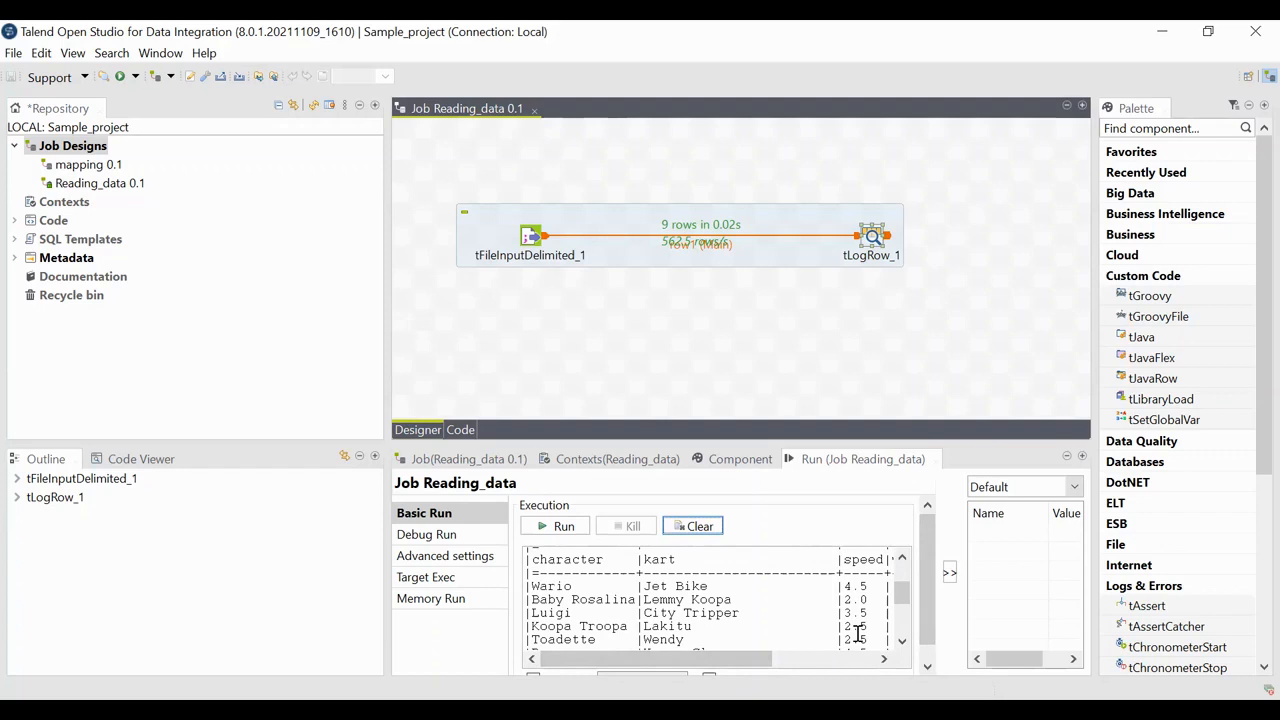
scroll(791, 611, "down", 5)
scroll(791, 611, "up", 8)
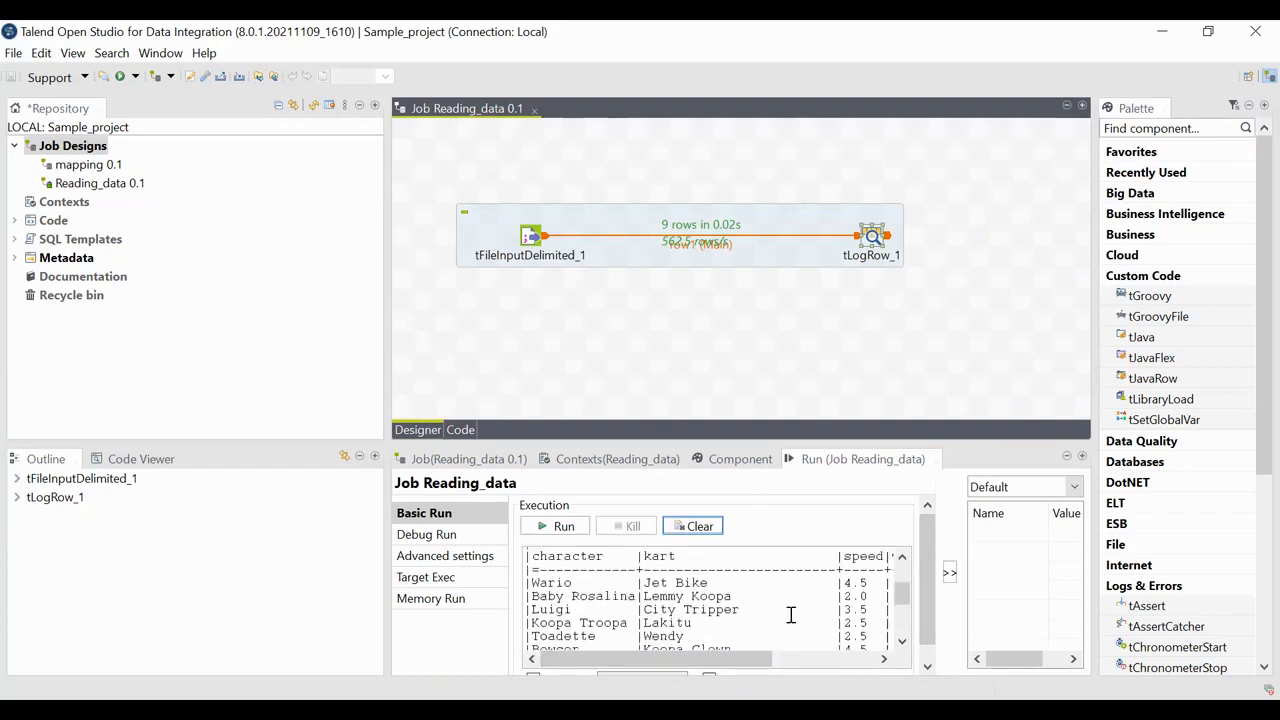